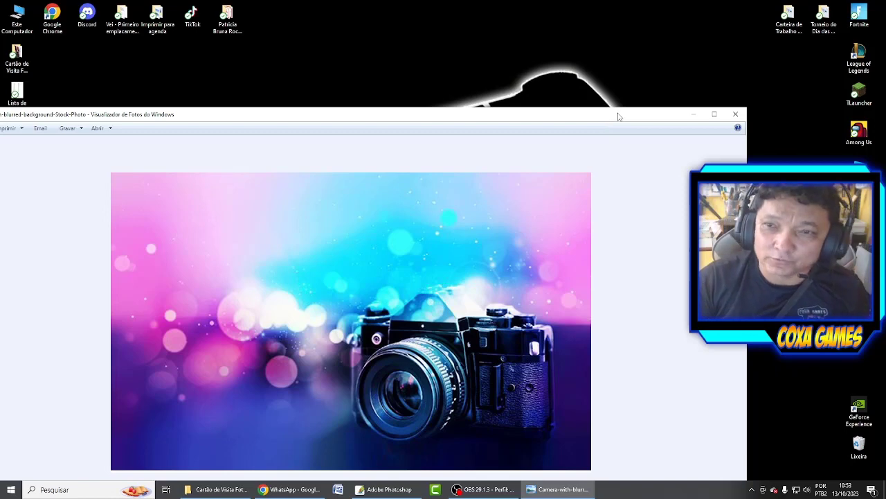
Maximize and restore the camera photo in Photo Viewer, then minimize it to show the desktop.
{"action": "double_click", "coordinate": [618, 115]}
{"action": "left_click", "coordinate": [838, 5]}
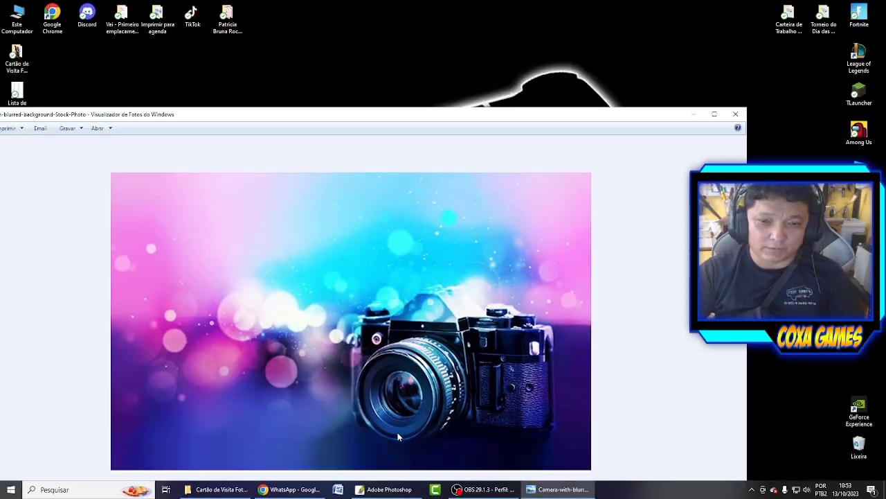
{"action": "left_click", "coordinate": [693, 115]}
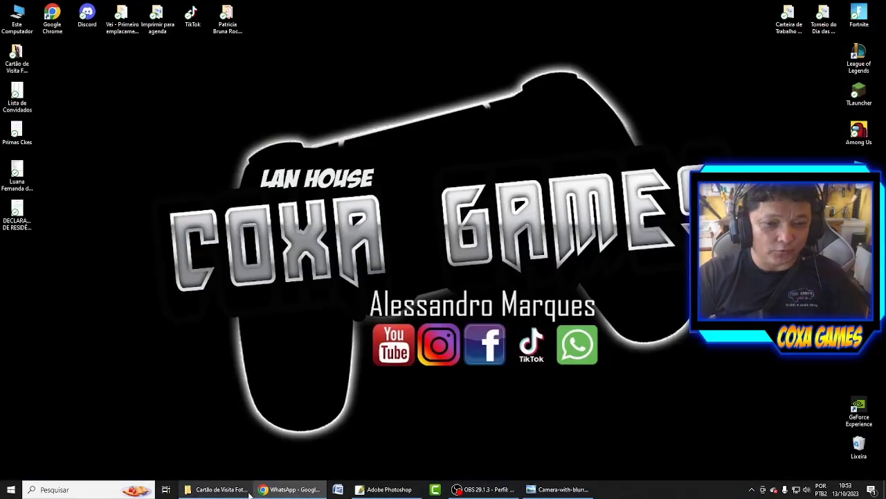
Drag the camera bokeh photo from the Cartão de Visita Fotografo folder into Photoshop.
{"action": "left_click", "coordinate": [384, 489]}
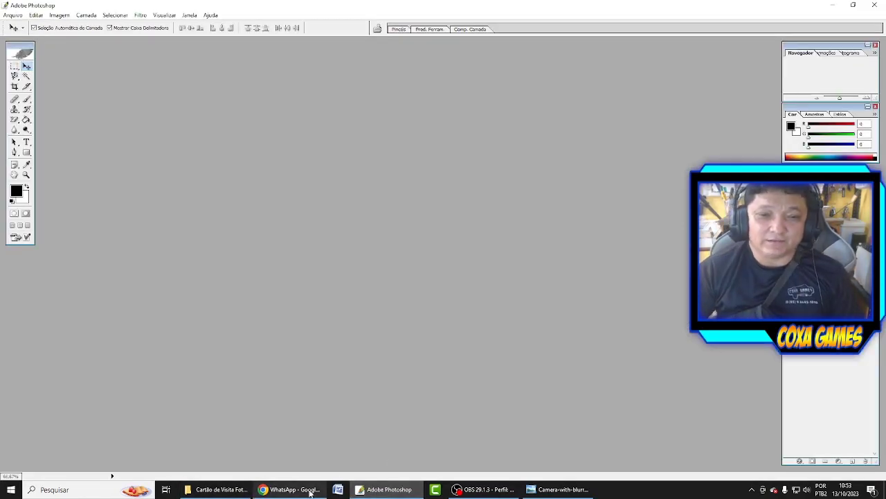
{"action": "left_click", "coordinate": [385, 489]}
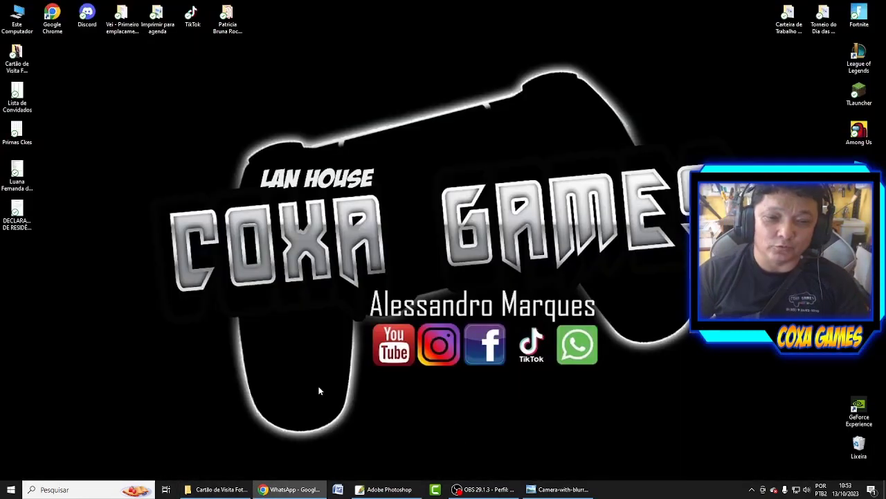
{"action": "left_click_drag", "start_coordinate": [131, 82], "coordinate": [682, 366]}
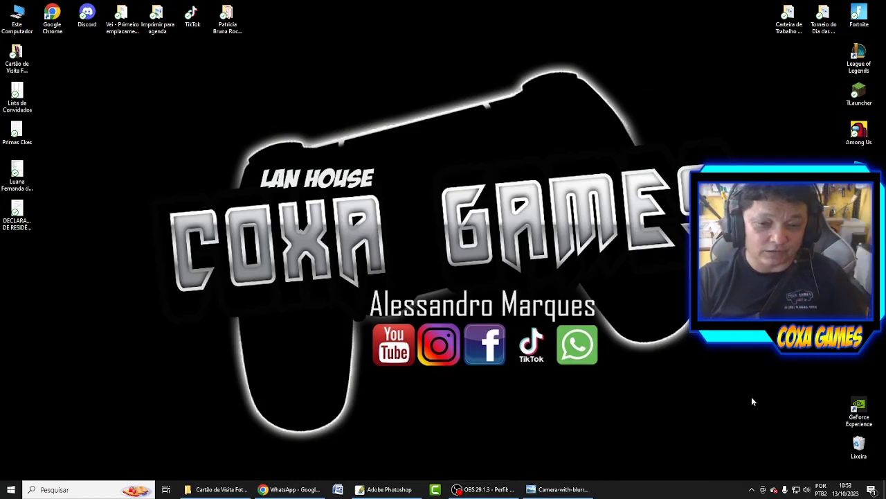
{"action": "left_click", "coordinate": [216, 489]}
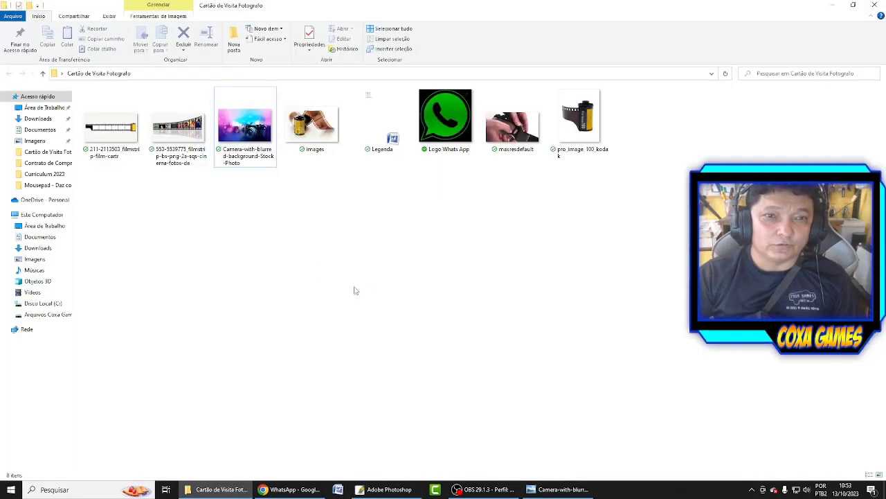
{"action": "left_click_drag", "start_coordinate": [246, 125], "coordinate": [402, 298]}
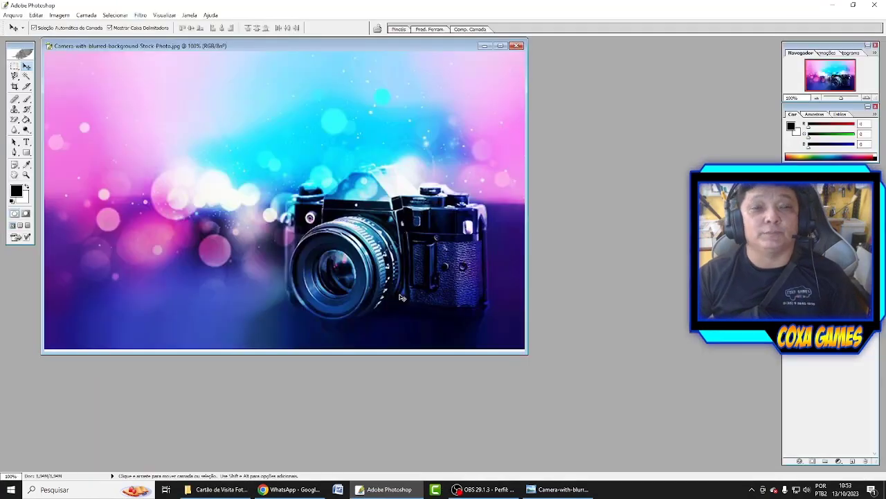
Maximize the Camera-with-blurred-background-Stock-Photo.jpg document so it fills the workspace.
{"action": "double_click", "coordinate": [329, 47]}
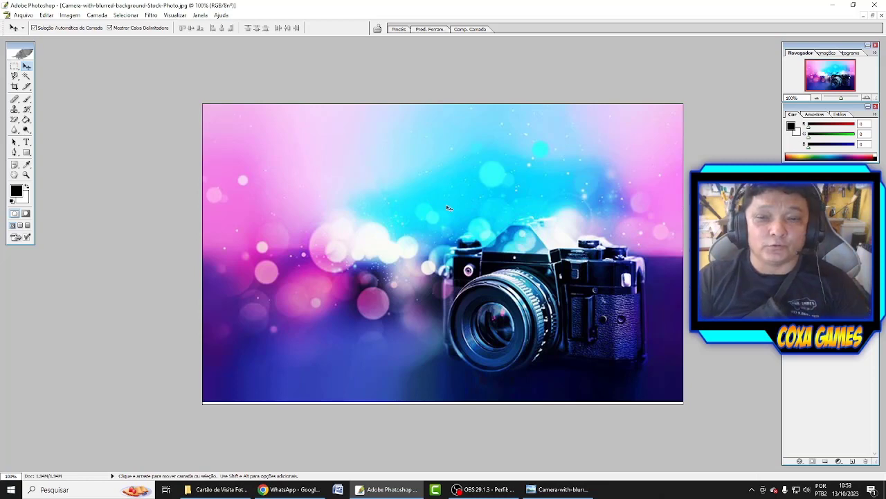
{"action": "scroll", "coordinate": [401, 282], "scroll_direction": "up", "scroll_amount": 1}
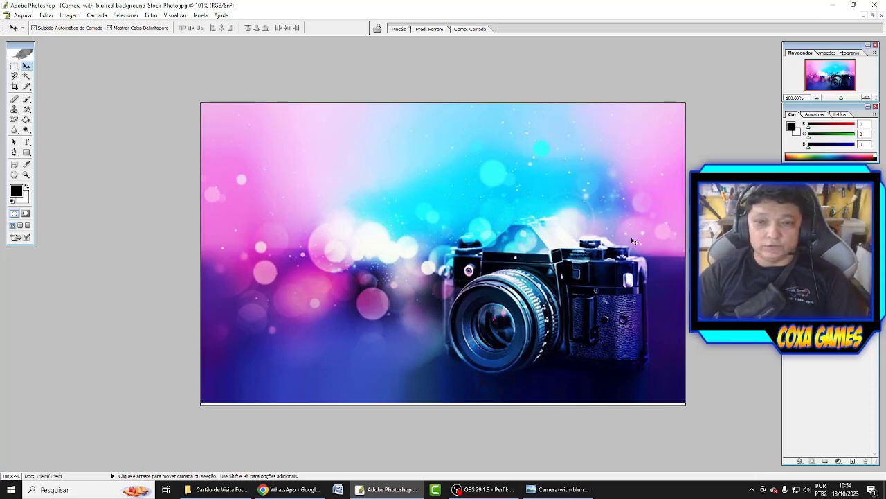
Type 'Fotógrafo' near the top-left and move it fully onto the photo.
{"action": "left_click", "coordinate": [26, 142]}
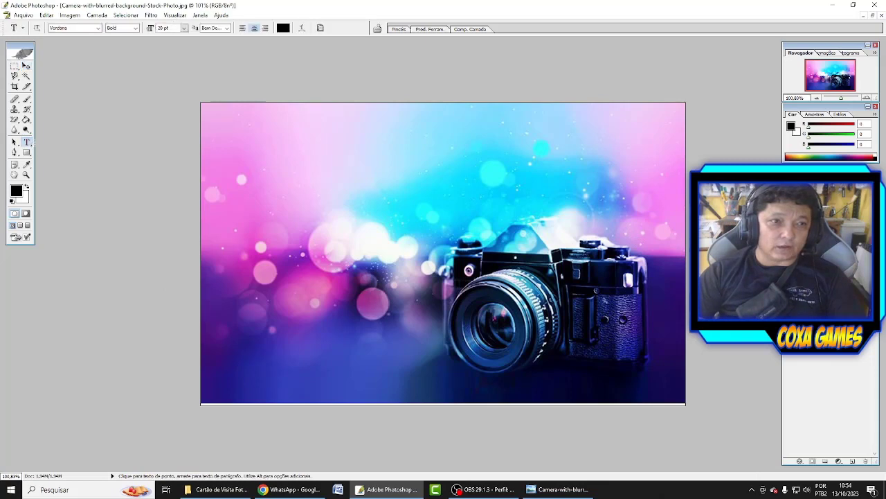
{"action": "left_click", "coordinate": [270, 143]}
{"action": "type", "text": "F"}
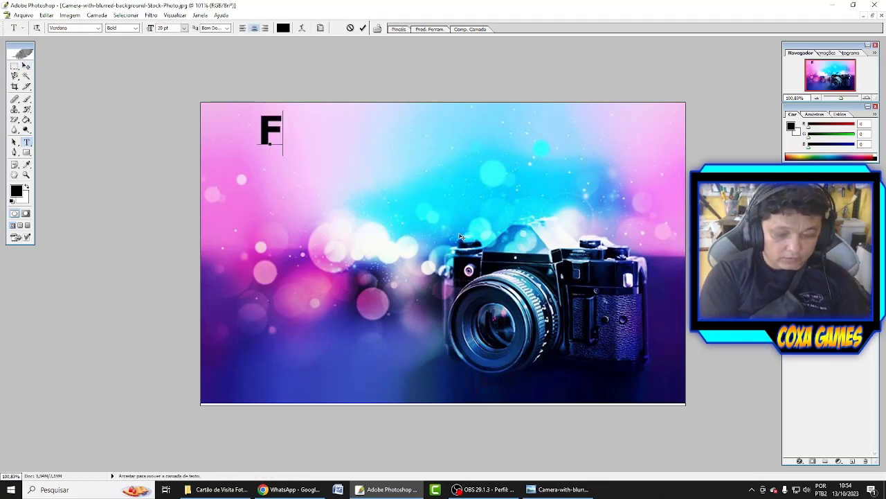
{"action": "type", "text": "otó"}
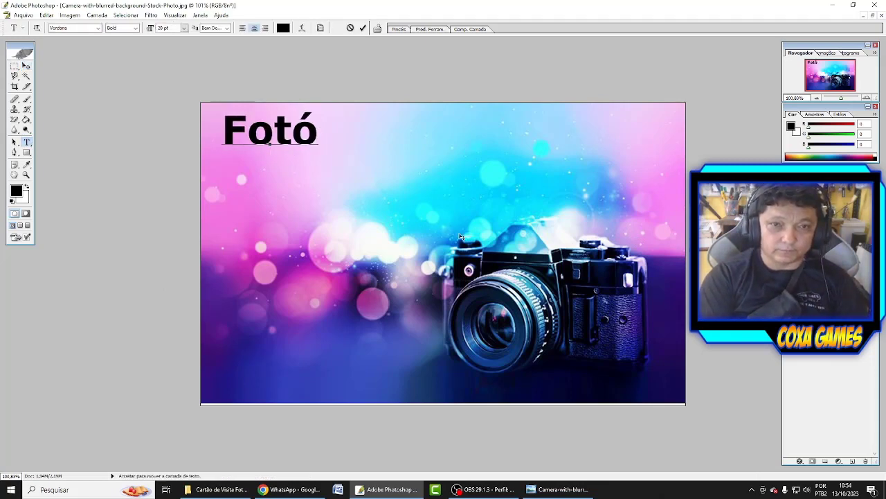
{"action": "type", "text": "grafo"}
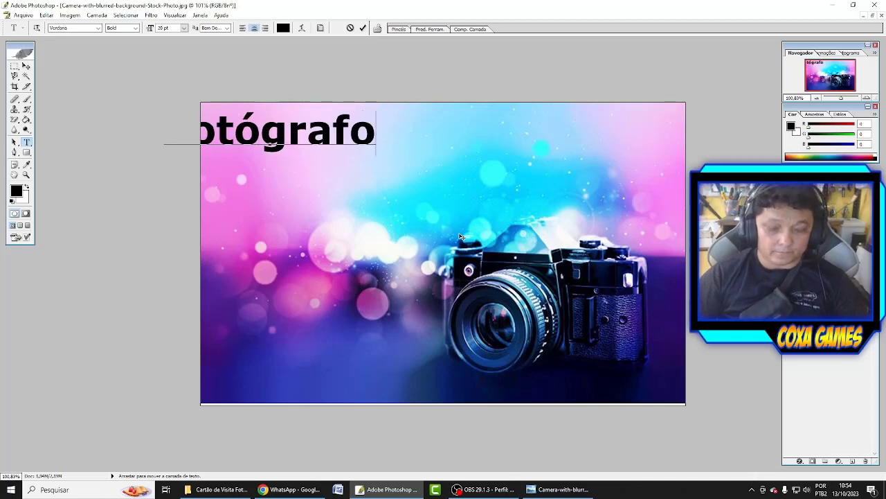
{"action": "key", "text": "ctrl+Return"}
{"action": "key", "text": "v"}
{"action": "left_click_drag", "start_coordinate": [336, 147], "coordinate": [520, 196]}
Enlarge the Fotógrafo heading and stretch it wider across the photo.
{"action": "key", "text": "ctrl+t"}
{"action": "key", "text": "Return"}
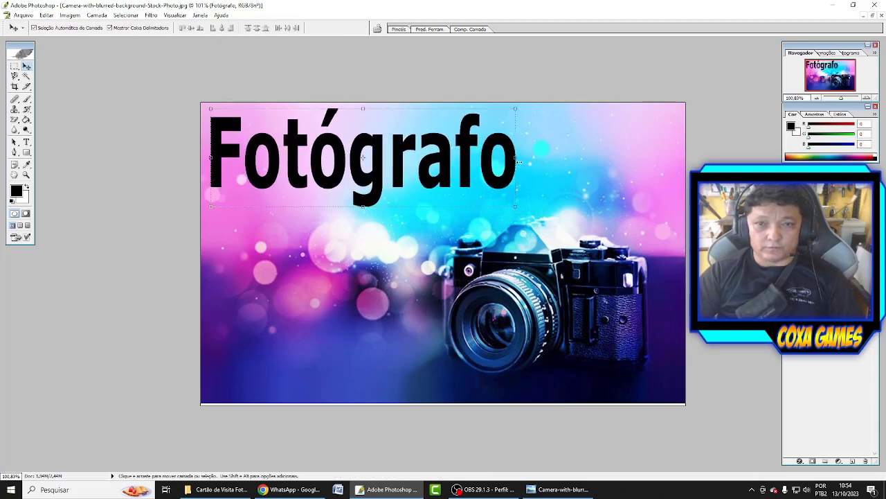
{"action": "left_click_drag", "start_coordinate": [519, 161], "coordinate": [558, 163]}
{"action": "key", "text": "Return"}
Duplicate the heading onto a line below and retype it as the photographer's name.
{"action": "left_click_drag", "start_coordinate": [417, 191], "coordinate": [388, 280]}
{"action": "double_click", "coordinate": [388, 280]}
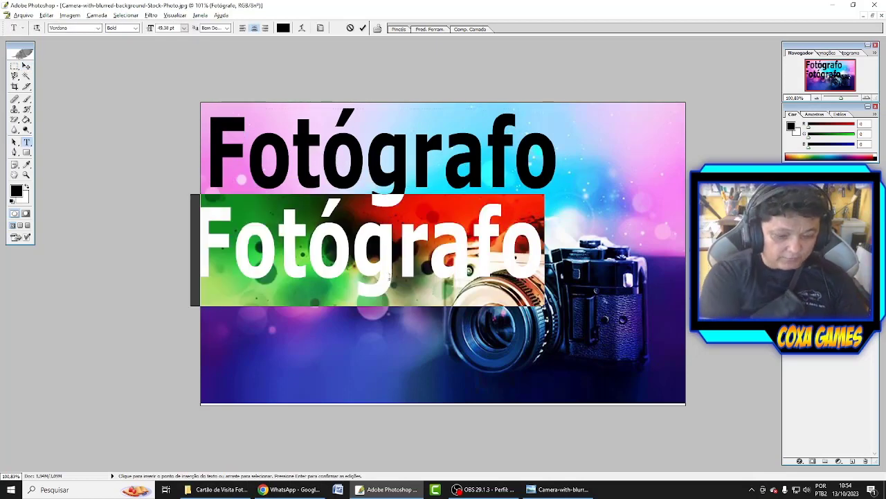
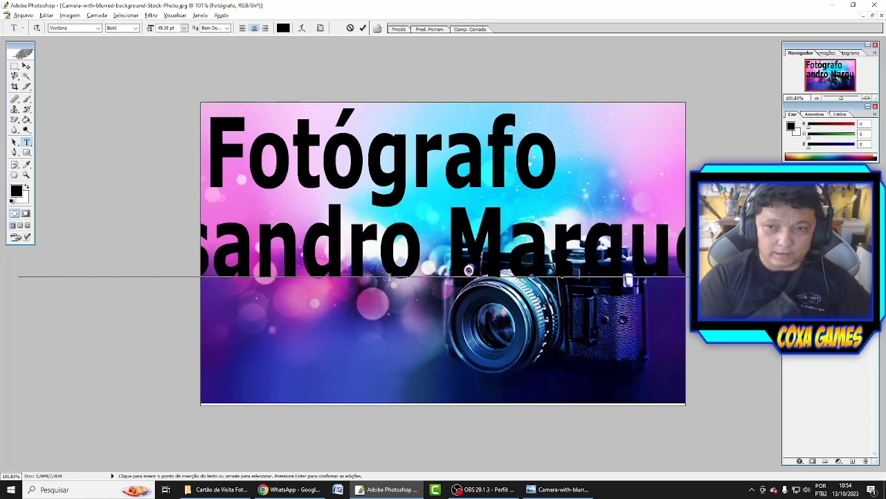
{"action": "key", "text": "ctrl+Return"}
{"action": "key", "text": "v"}
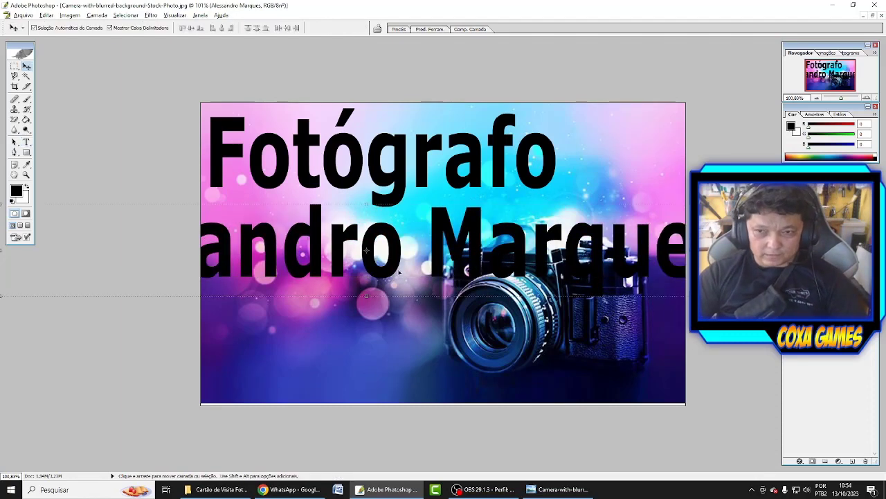
{"action": "key", "text": "ctrl+t"}
Shrink the name line to about two-thirds size, adjust its spacing, and nudge it into place.
{"action": "left_click_drag", "start_coordinate": [725, 265], "coordinate": [511, 220]}
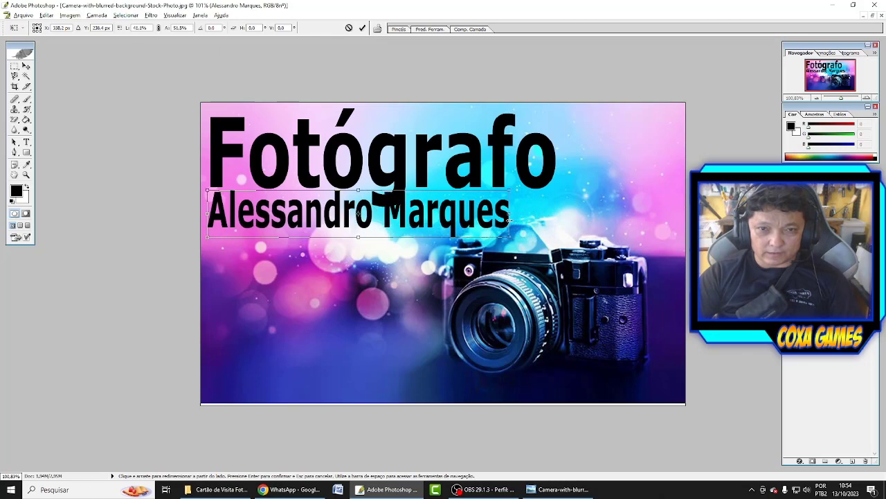
{"action": "key", "text": "Return"}
{"action": "key", "text": "t"}
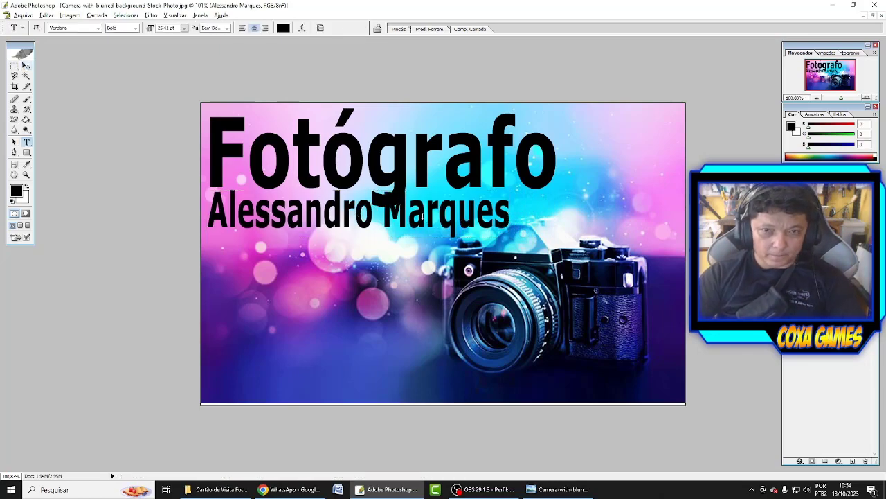
{"action": "left_click", "coordinate": [419, 223]}
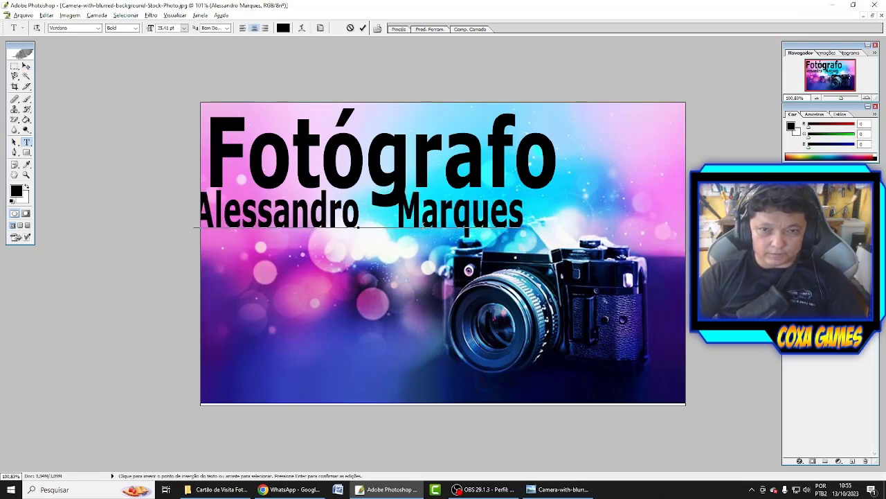
{"action": "key", "text": "ctrl+Return"}
{"action": "key", "text": "v"}
{"action": "left_click_drag", "start_coordinate": [407, 223], "coordinate": [419, 221]}
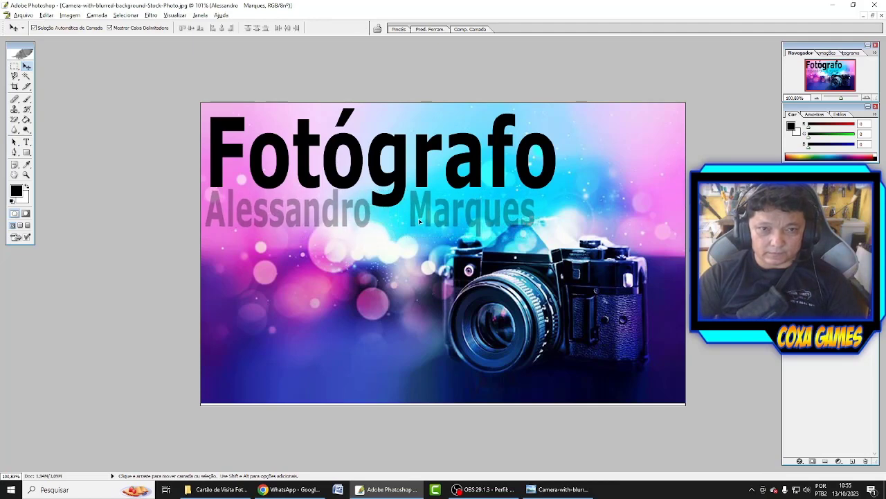
{"action": "key", "text": "Left"}
{"action": "key", "text": "Left"}
{"action": "key", "text": "Left"}
{"action": "key", "text": "Left"}
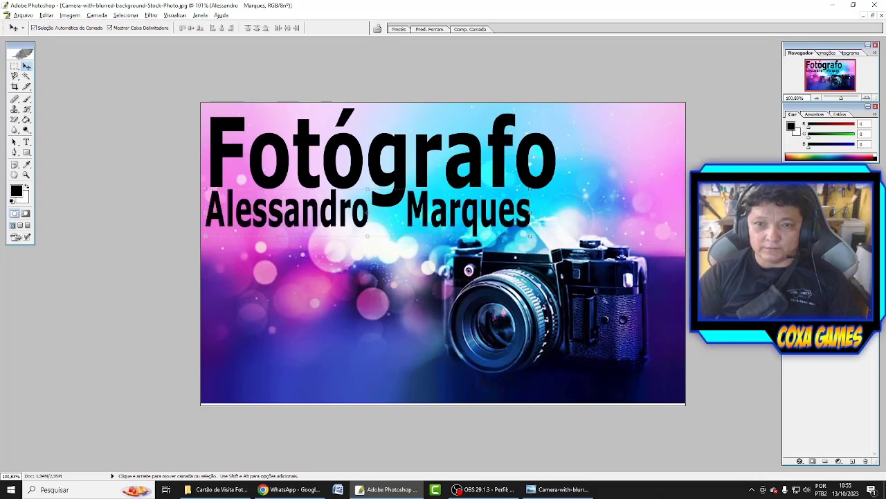
Select all the name text and make it white.
{"action": "key", "text": "t"}
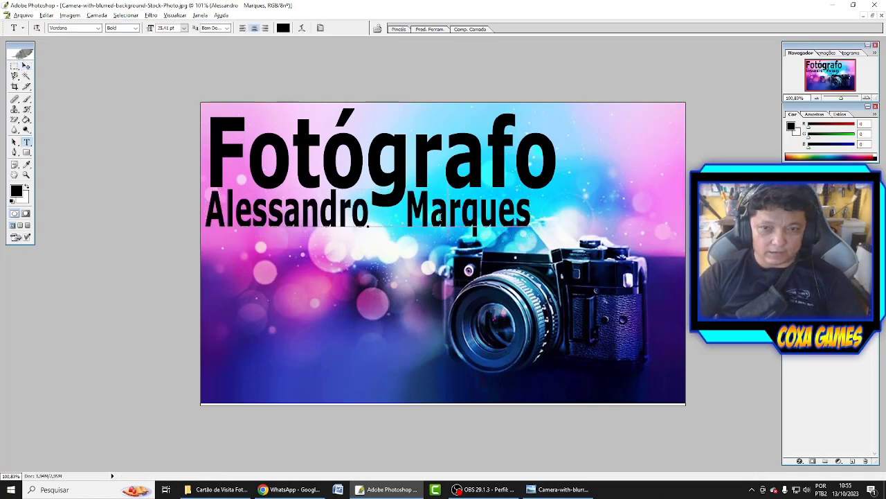
{"action": "left_click", "coordinate": [438, 217]}
{"action": "key", "text": "ctrl+a"}
{"action": "left_click", "coordinate": [26, 187]}
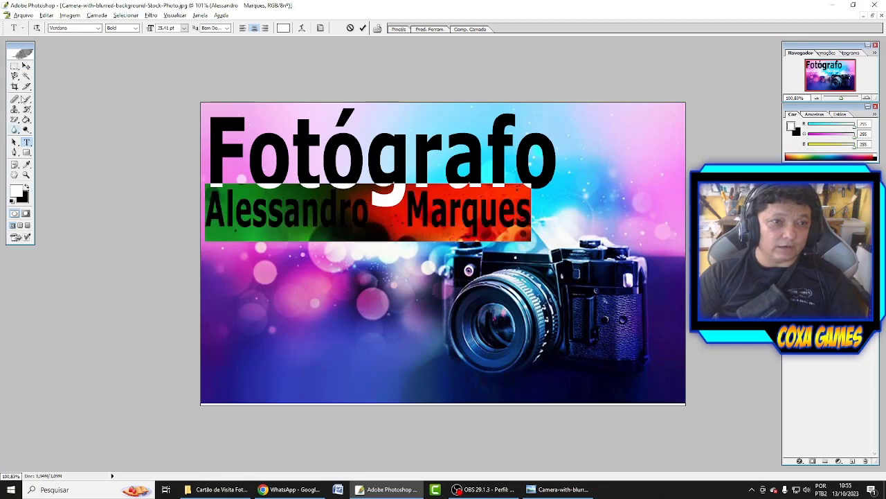
Add a drop shadow to the name layer with greater distance, angled down and to the right.
{"action": "left_click", "coordinate": [25, 66]}
{"action": "right_click", "coordinate": [803, 316]}
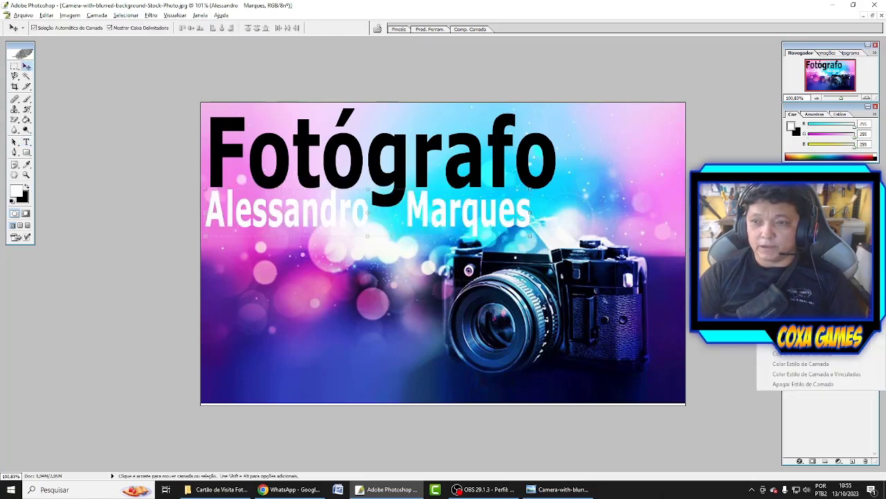
{"action": "left_click", "coordinate": [769, 325]}
{"action": "left_click", "coordinate": [638, 340]}
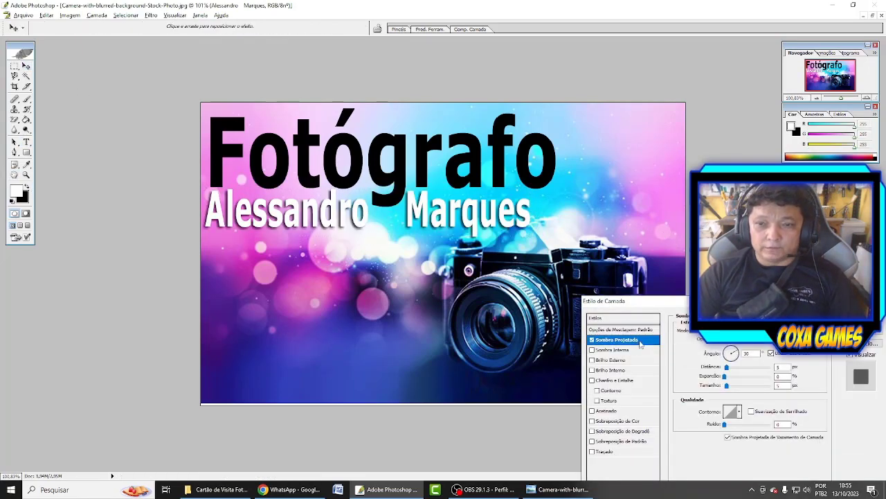
{"action": "left_click_drag", "start_coordinate": [727, 367], "coordinate": [732, 367]}
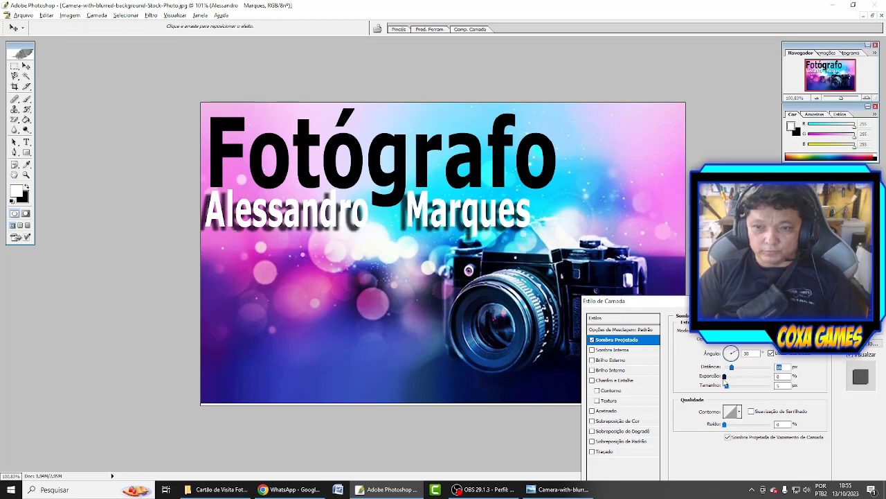
{"action": "left_click", "coordinate": [730, 356]}
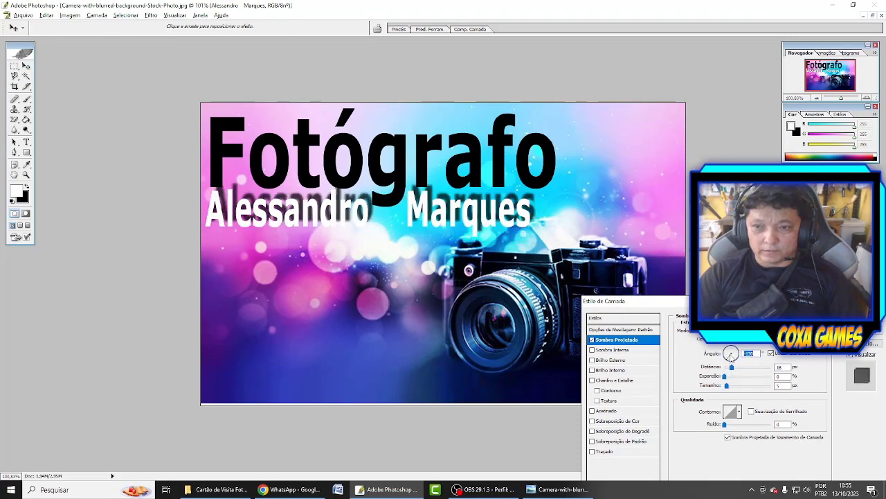
{"action": "left_click_drag", "start_coordinate": [731, 357], "coordinate": [731, 354]}
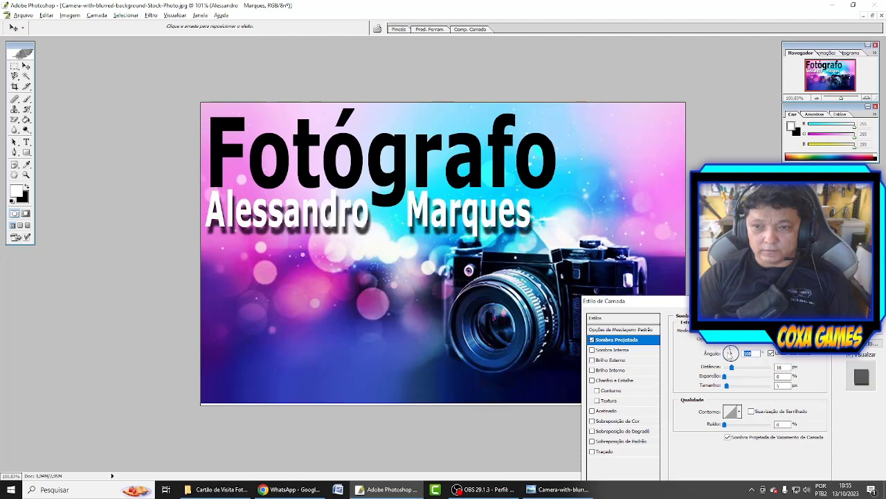
{"action": "left_click", "coordinate": [730, 355]}
{"action": "key", "text": "Return"}
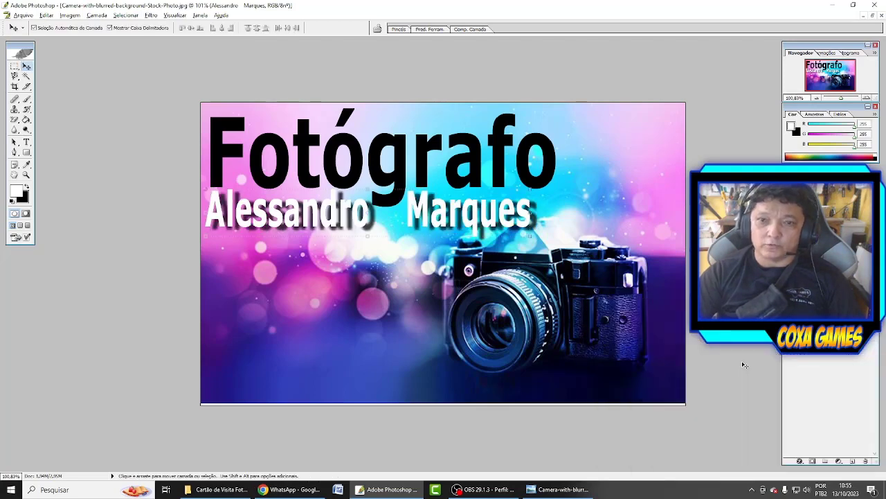
Duplicate the name line near the card's bottom and replace its text with the WhatsApp number.
{"action": "key", "text": "ctrl+t"}
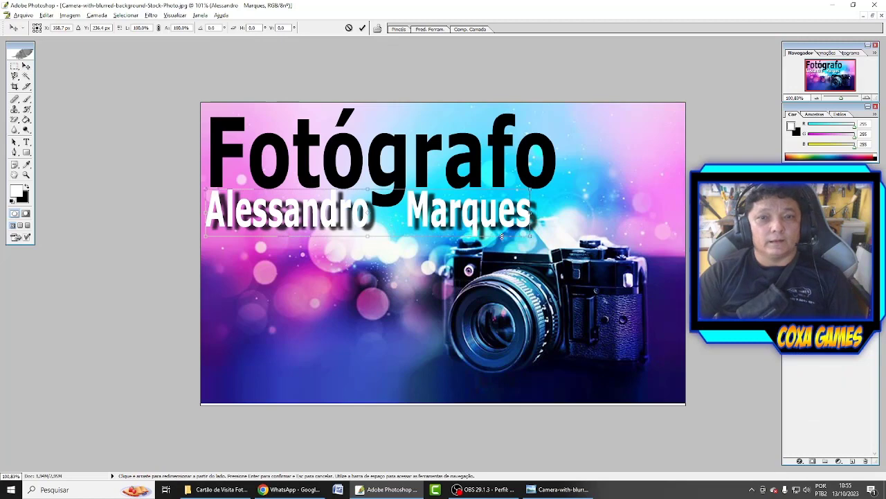
{"action": "key", "text": "Return"}
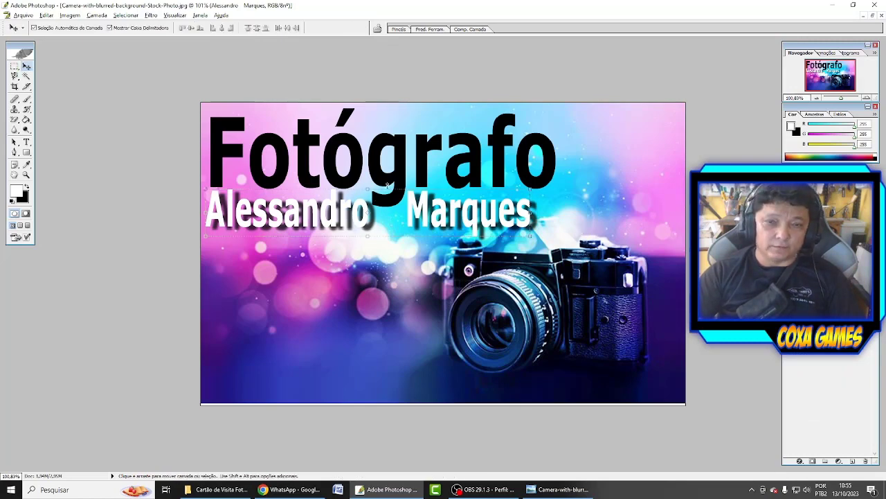
{"action": "left_click_drag", "start_coordinate": [415, 222], "coordinate": [405, 386]}
{"action": "key", "text": "t"}
{"action": "left_click", "coordinate": [405, 386]}
{"action": "key", "text": "ctrl+a"}
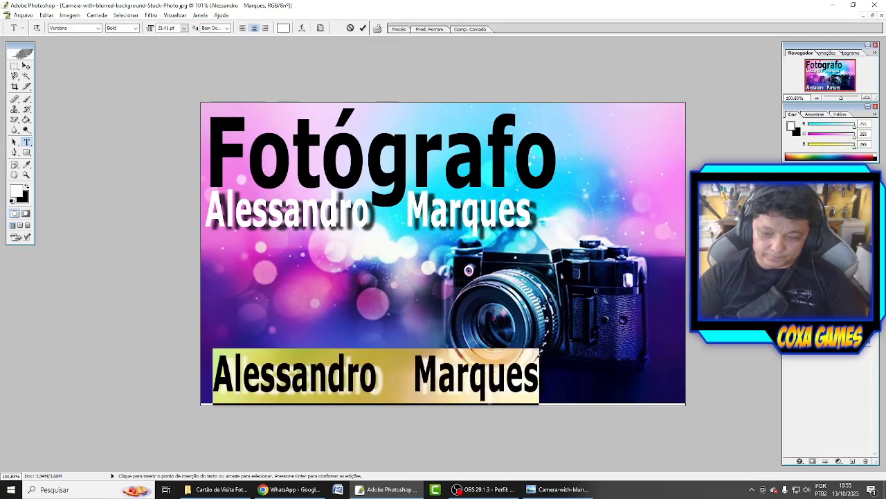
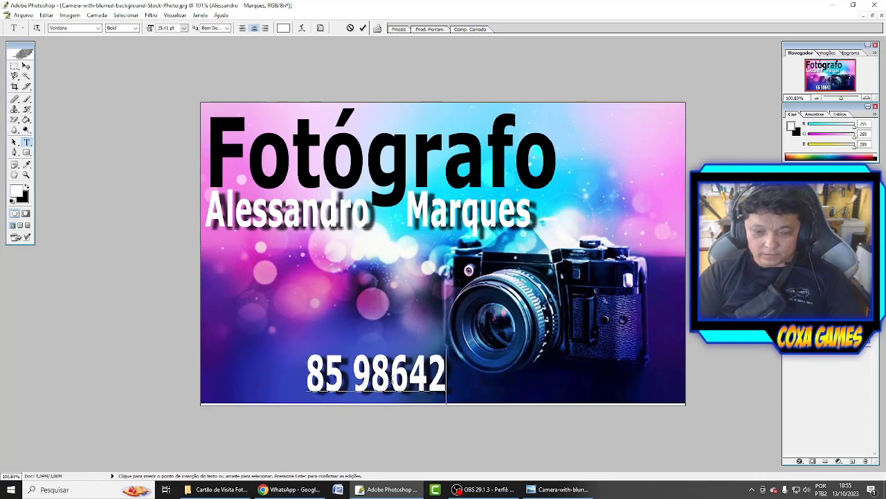
{"action": "key", "text": "ctrl+Return"}
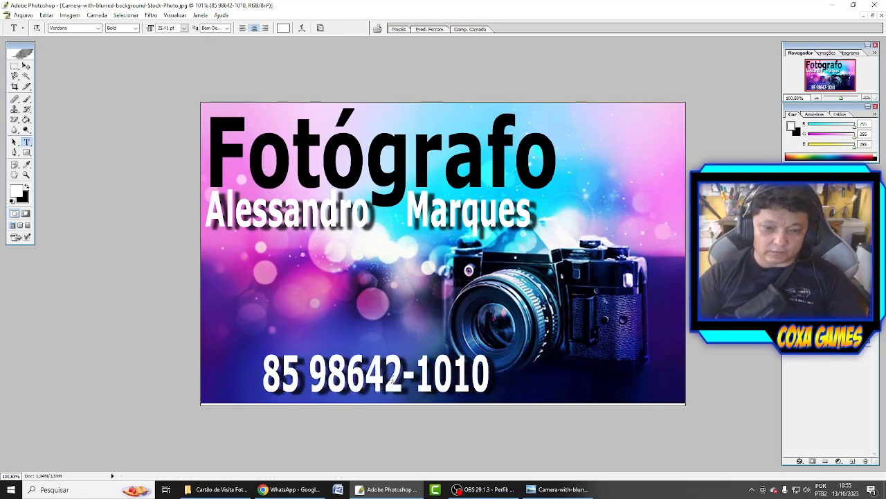
Move the phone number slightly left and stretch it a bit wider.
{"action": "key", "text": "v"}
{"action": "left_click_drag", "start_coordinate": [417, 373], "coordinate": [389, 375]}
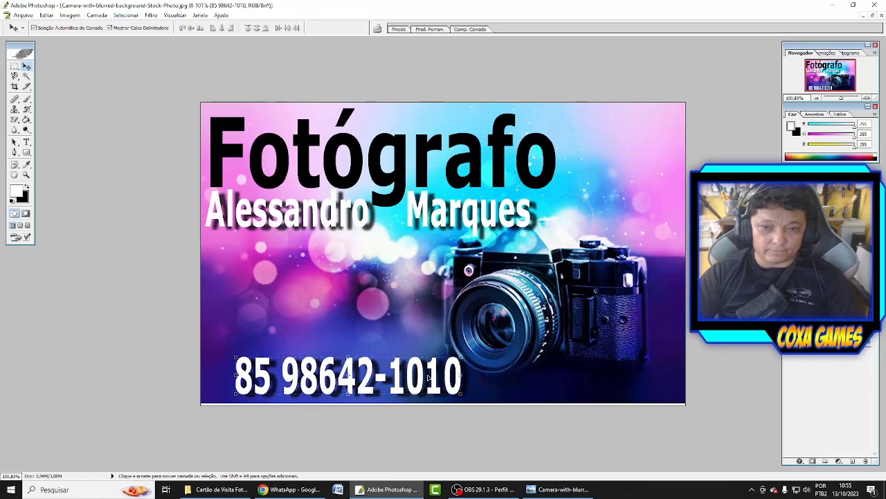
{"action": "key", "text": "ctrl+t"}
{"action": "left_click_drag", "start_coordinate": [465, 376], "coordinate": [457, 378]}
{"action": "key", "text": "Return"}
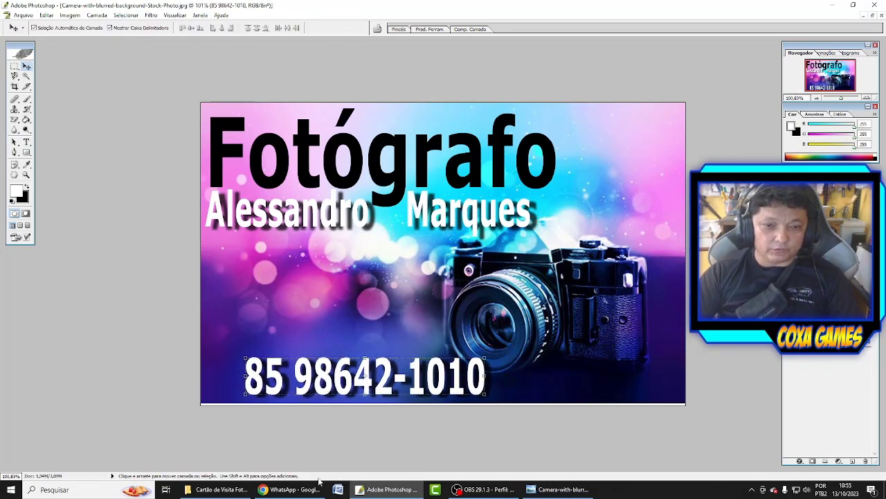
{"action": "left_click", "coordinate": [221, 489]}
Copy the Logo Whats App image onto the card and scale it beside the phone number.
{"action": "left_click_drag", "start_coordinate": [445, 132], "coordinate": [406, 333]}
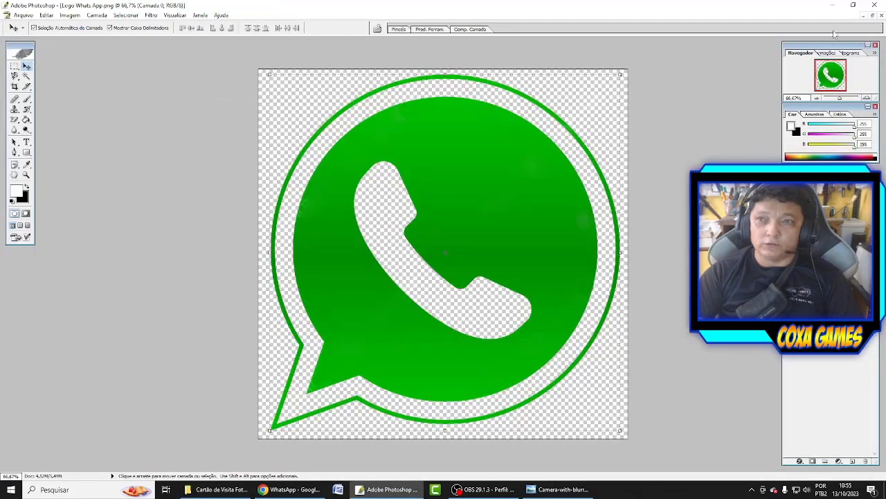
{"action": "left_click", "coordinate": [873, 15]}
{"action": "left_click_drag", "start_coordinate": [385, 197], "coordinate": [450, 151]}
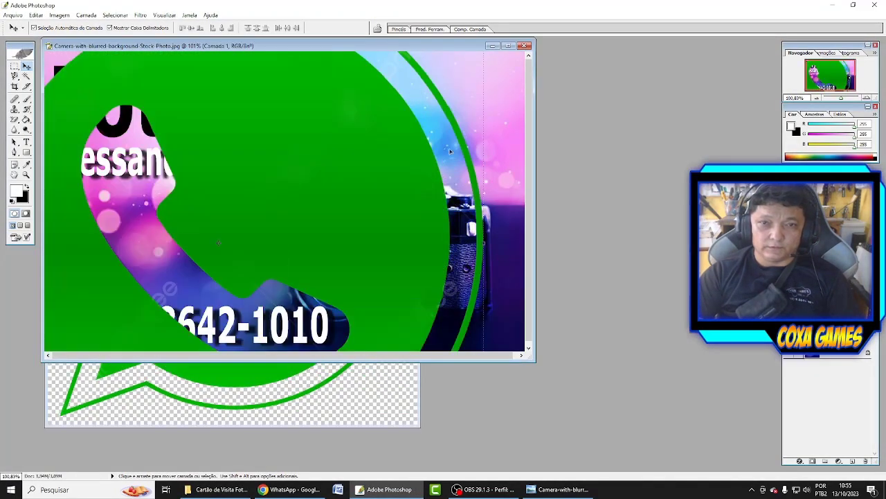
{"action": "double_click", "coordinate": [442, 46]}
{"action": "key", "text": "ctrl+t"}
{"action": "key", "text": "ctrl+0"}
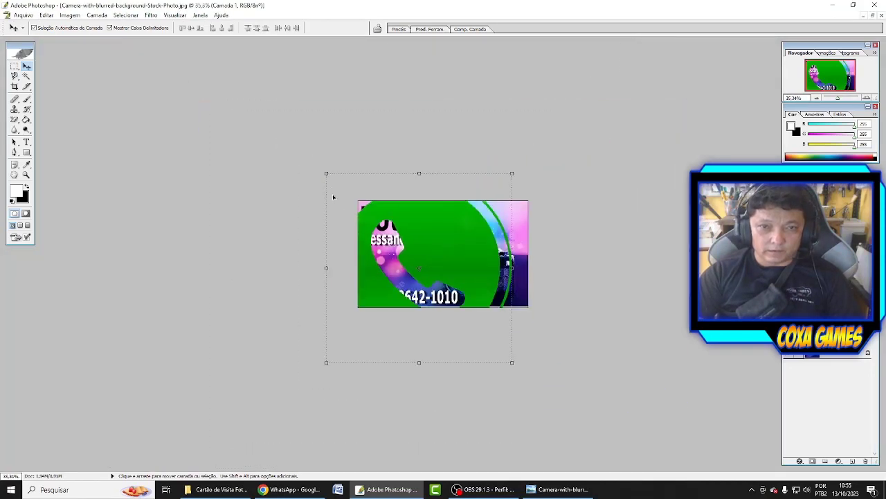
{"action": "left_click_drag", "start_coordinate": [334, 183], "coordinate": [381, 234]}
{"action": "left_click_drag", "start_coordinate": [512, 362], "coordinate": [421, 271]}
{"action": "key", "text": "ctrl+0"}
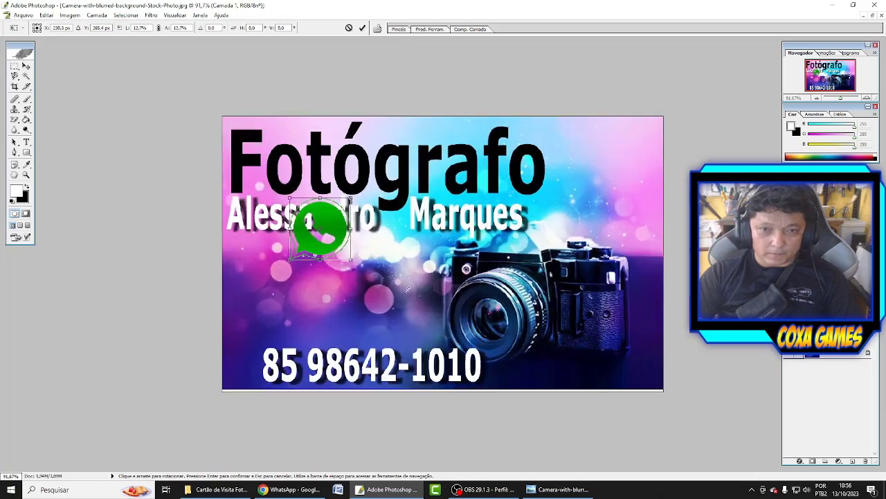
{"action": "left_click_drag", "start_coordinate": [352, 199], "coordinate": [251, 372]}
{"action": "key", "text": "Return"}
Widen the phone number slightly and duplicate the name line just below the original.
{"action": "left_click", "coordinate": [523, 340]}
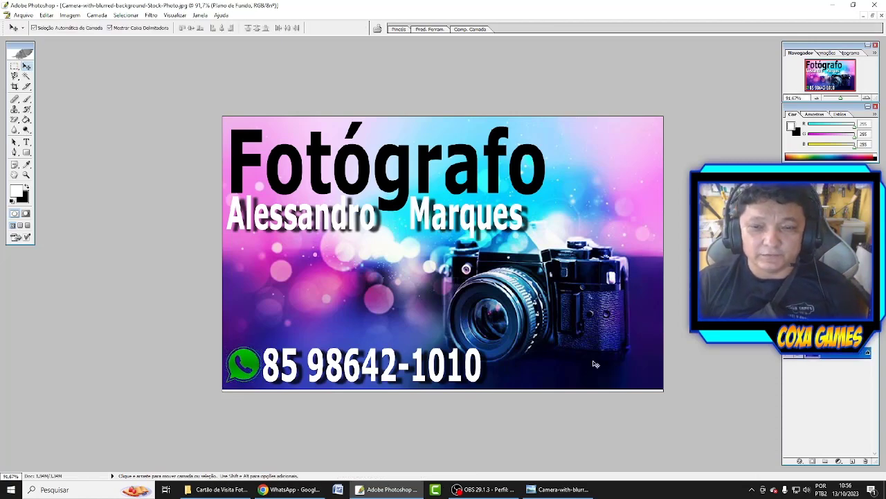
{"action": "left_click", "coordinate": [483, 370]}
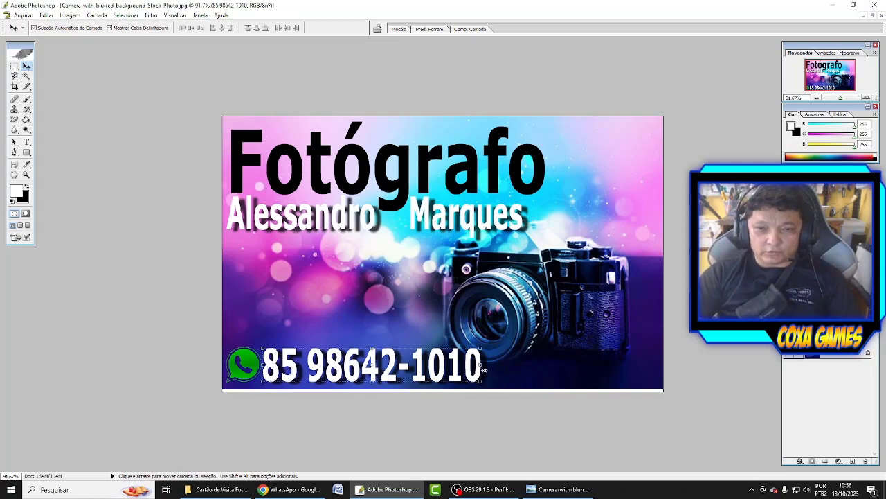
{"action": "left_click_drag", "start_coordinate": [484, 369], "coordinate": [493, 369]}
{"action": "key", "text": "Return"}
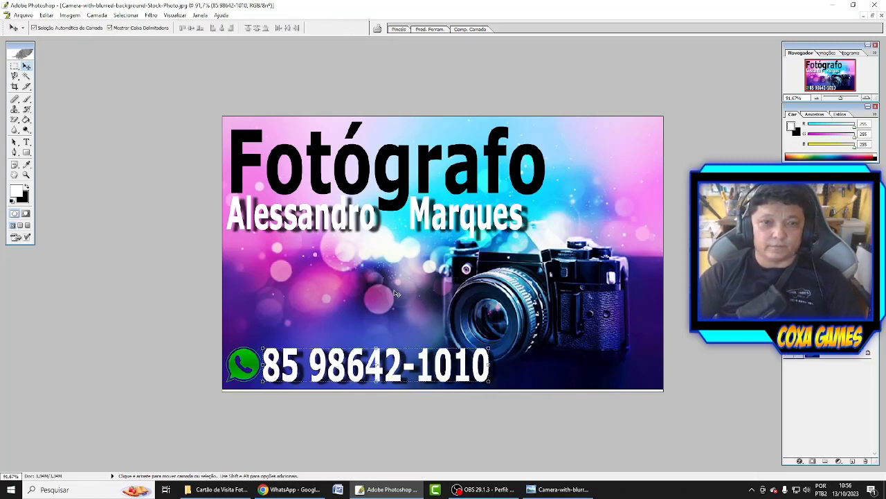
{"action": "left_click_drag", "start_coordinate": [352, 221], "coordinate": [352, 258], "text": "alt"}
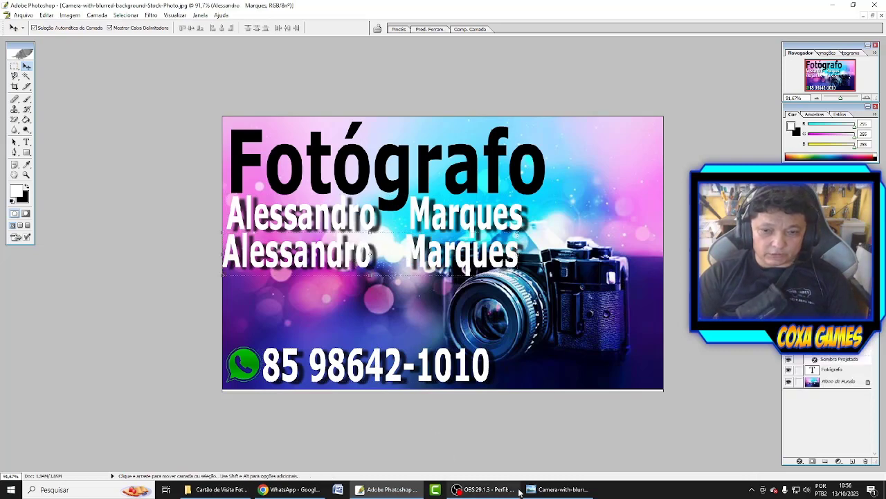
Set the duplicated name line's font size to 15 pt.
{"action": "key", "text": "t"}
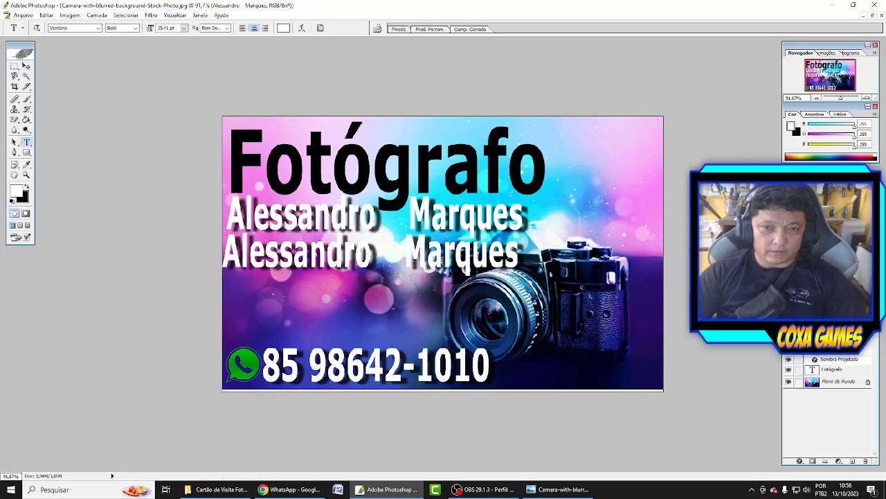
{"action": "left_click_drag", "start_coordinate": [519, 253], "coordinate": [223, 252]}
{"action": "left_click", "coordinate": [149, 29]}
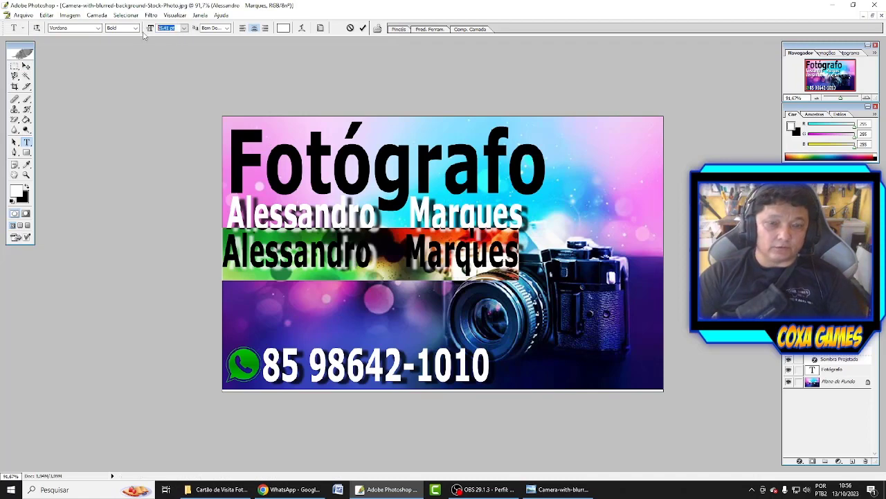
{"action": "type", "text": "1"}
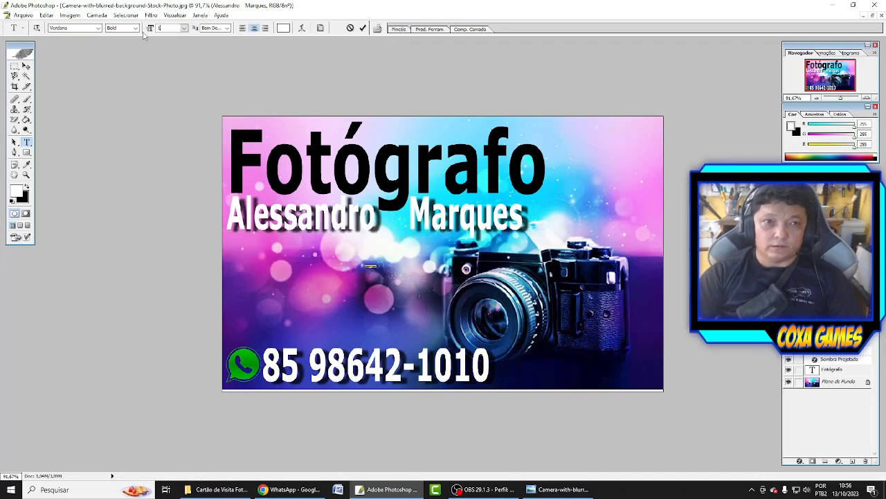
{"action": "type", "text": "5"}
{"action": "key", "text": "Return"}
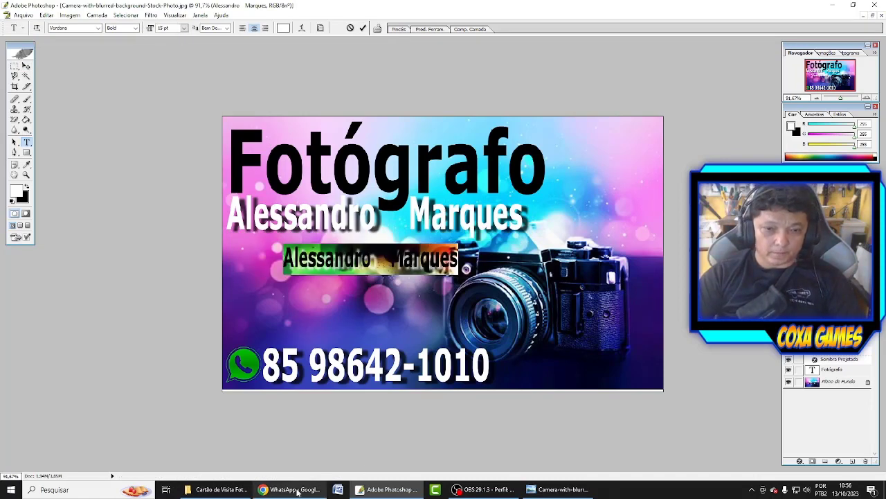
Open the Legenda document in Word and copy its five-item bulleted services list.
{"action": "left_click", "coordinate": [218, 489]}
{"action": "left_click", "coordinate": [394, 137]}
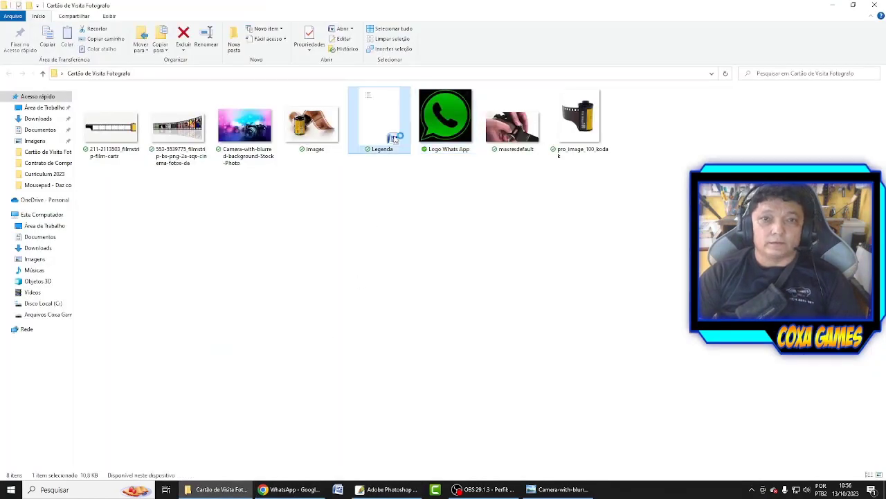
{"action": "double_click", "coordinate": [393, 137]}
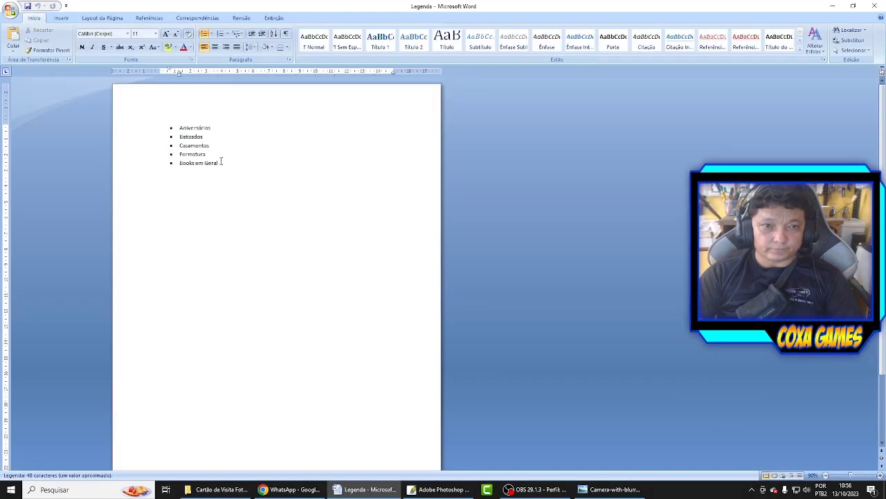
{"action": "left_click_drag", "start_coordinate": [221, 162], "coordinate": [145, 123]}
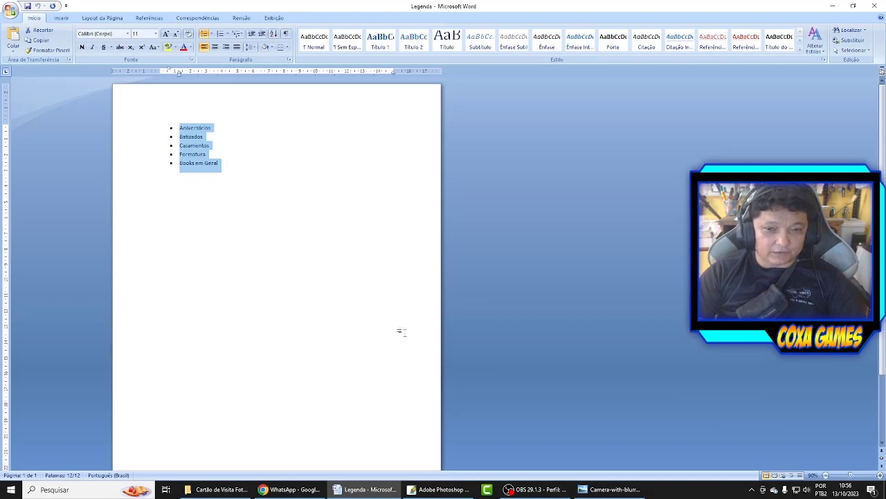
{"action": "key", "text": "alt+Tab"}
{"action": "left_click", "coordinate": [440, 489]}
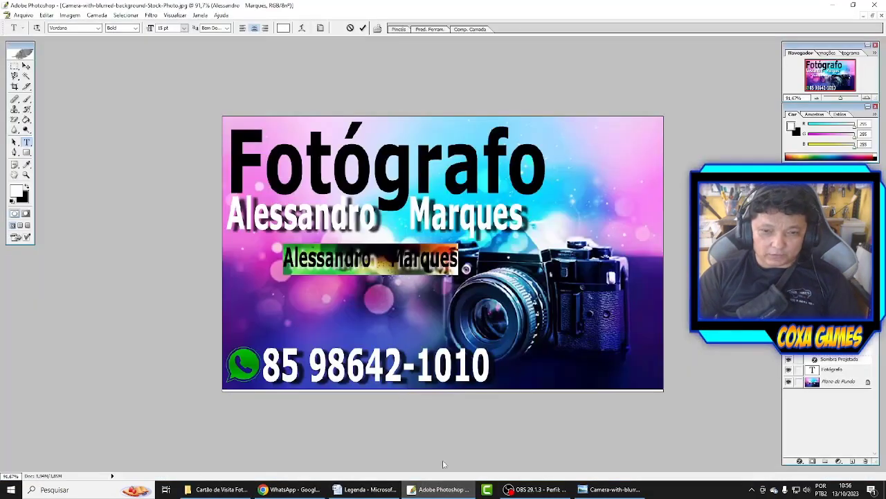
Paste the services list over the duplicate name line and left-align it.
{"action": "type", "text": "•Aniversários •Batizados •Casamentos •Formatura •Books em Geral"}
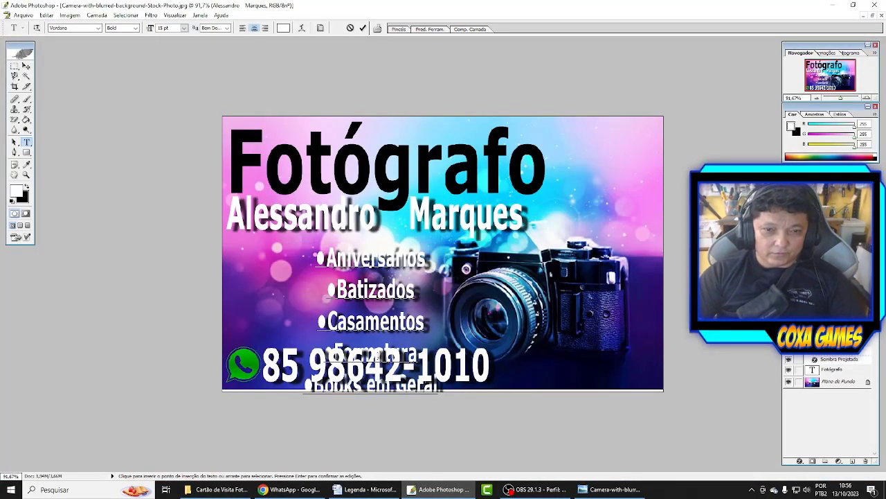
{"action": "key", "text": "ctrl+a"}
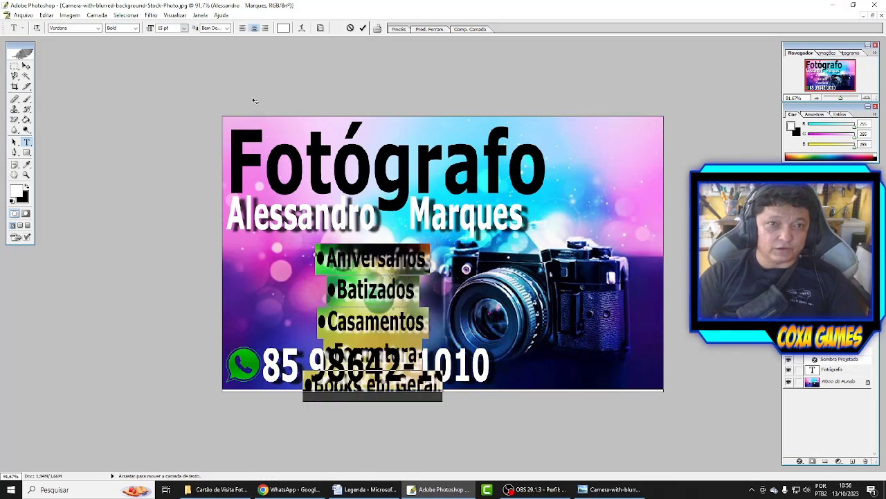
{"action": "left_click", "coordinate": [242, 29]}
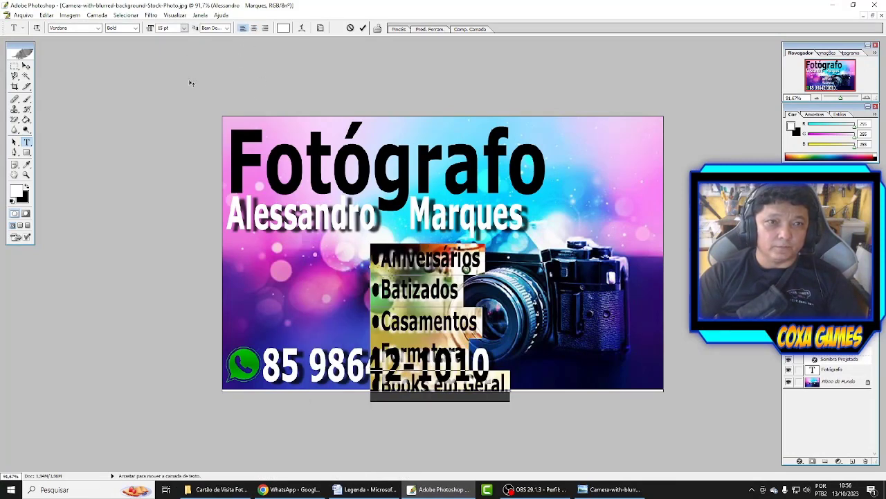
{"action": "scroll", "coordinate": [173, 29], "scroll_direction": "down", "scroll_amount": 3}
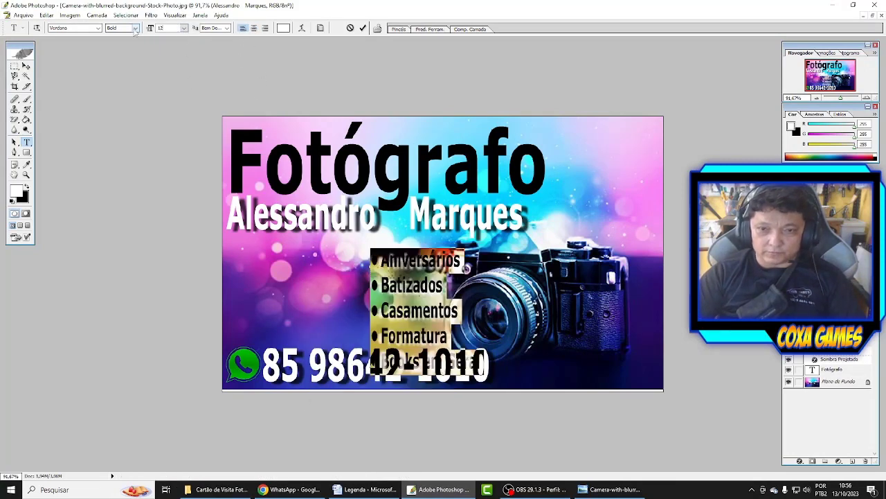
{"action": "left_click", "coordinate": [26, 66]}
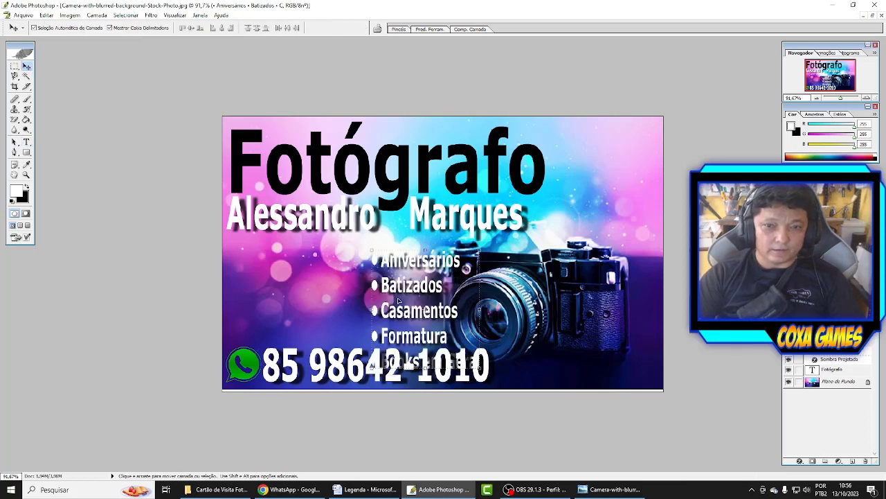
Move the bullet list left and squash and widen it to sit above the phone number.
{"action": "left_click_drag", "start_coordinate": [413, 312], "coordinate": [284, 297]}
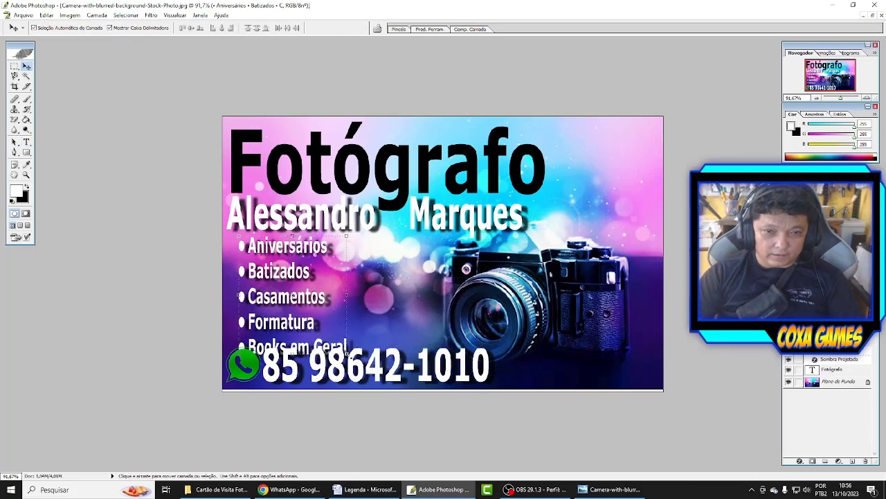
{"action": "left_click_drag", "start_coordinate": [346, 353], "coordinate": [329, 321]}
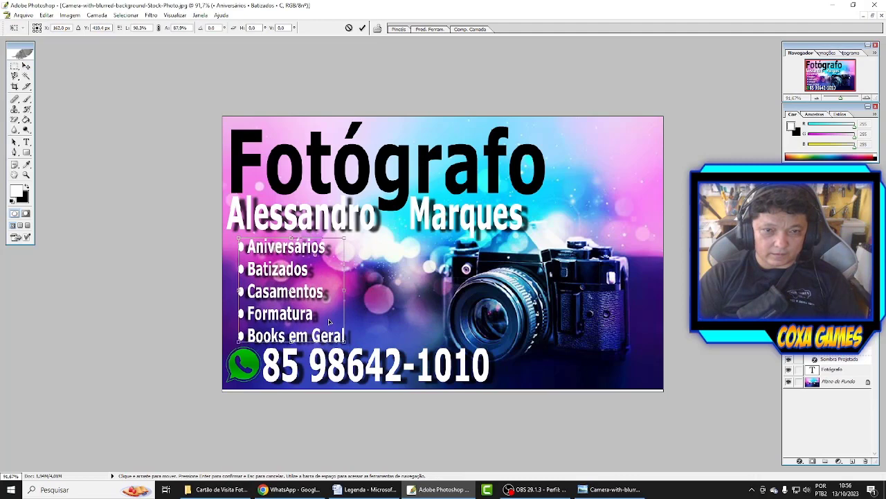
{"action": "key", "text": "Return"}
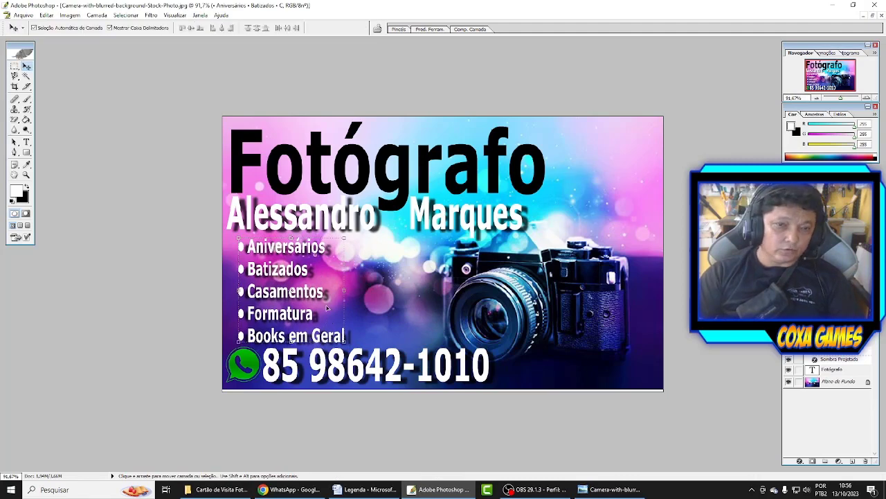
{"action": "left_click_drag", "start_coordinate": [305, 323], "coordinate": [297, 317]}
{"action": "left_click_drag", "start_coordinate": [338, 287], "coordinate": [328, 293]}
{"action": "key", "text": "Return"}
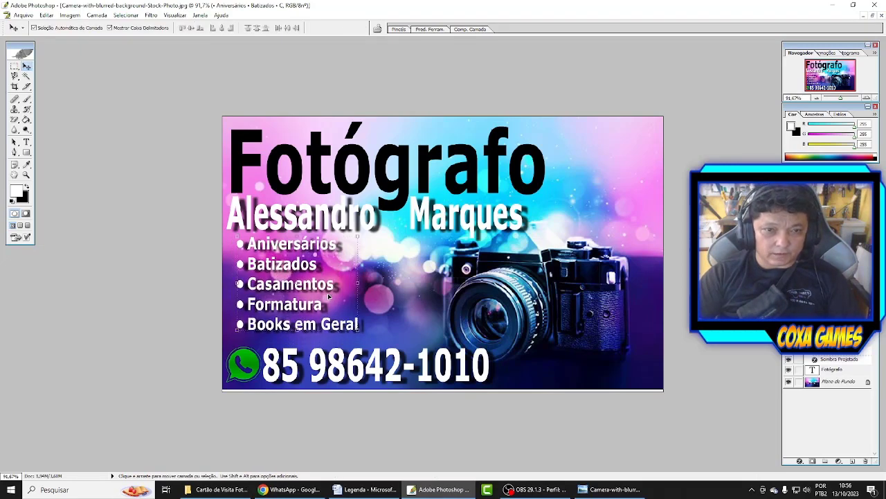
{"action": "key", "text": "t"}
{"action": "left_click_drag", "start_coordinate": [359, 324], "coordinate": [63, 218]}
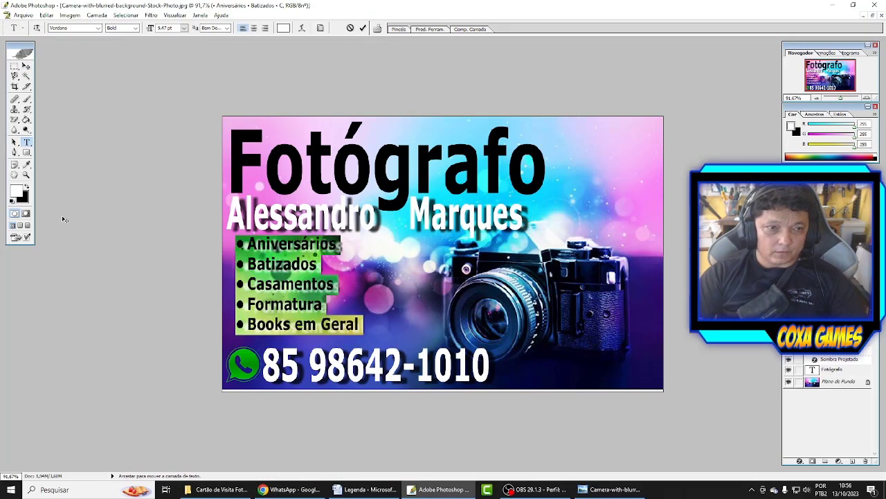
Make the services list text black and give it a white Stroke (Traçado) layer style.
{"action": "left_click", "coordinate": [26, 187]}
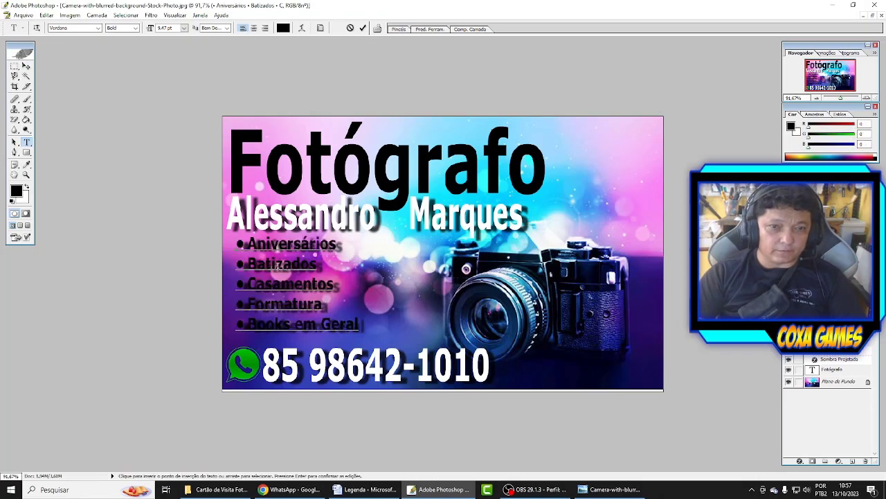
{"action": "left_click", "coordinate": [834, 369]}
{"action": "right_click", "coordinate": [834, 369]}
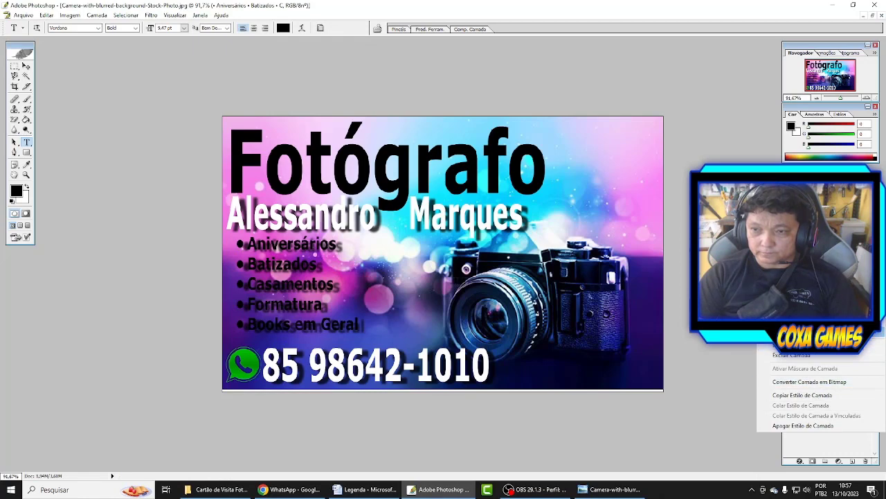
{"action": "left_click", "coordinate": [821, 331]}
{"action": "left_click", "coordinate": [605, 451]}
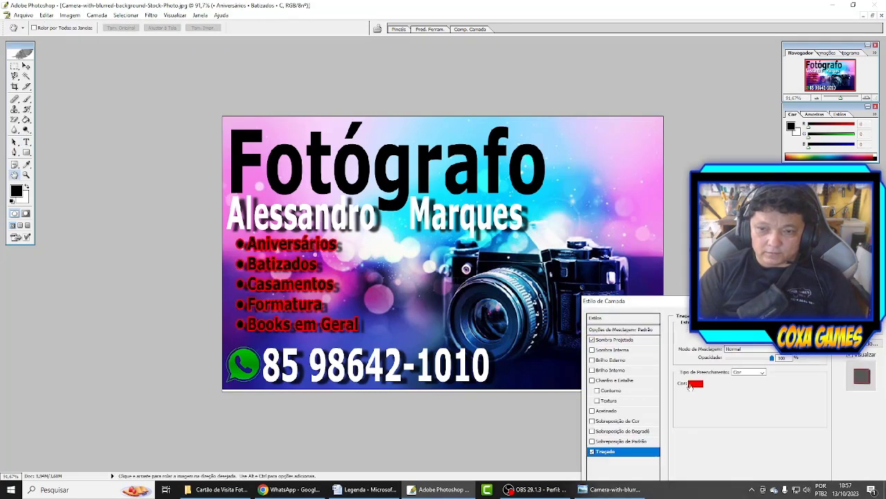
{"action": "left_click", "coordinate": [696, 383]}
{"action": "left_click", "coordinate": [318, 172]}
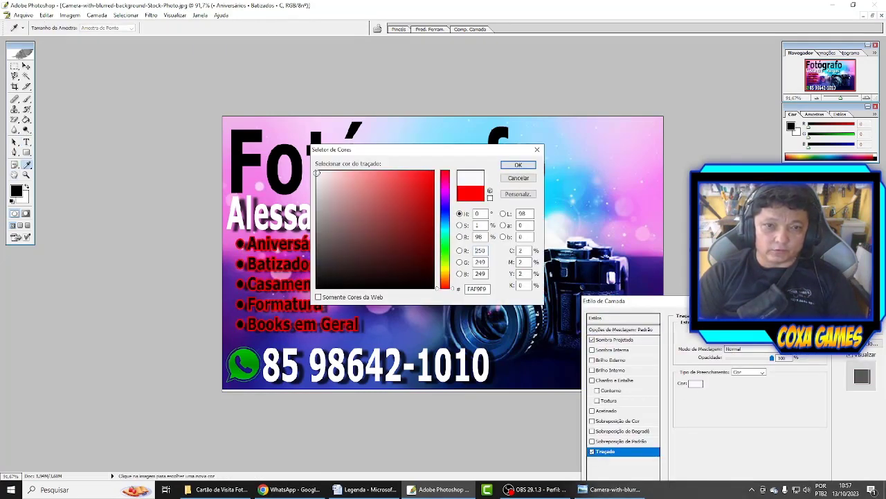
{"action": "key", "text": "Return"}
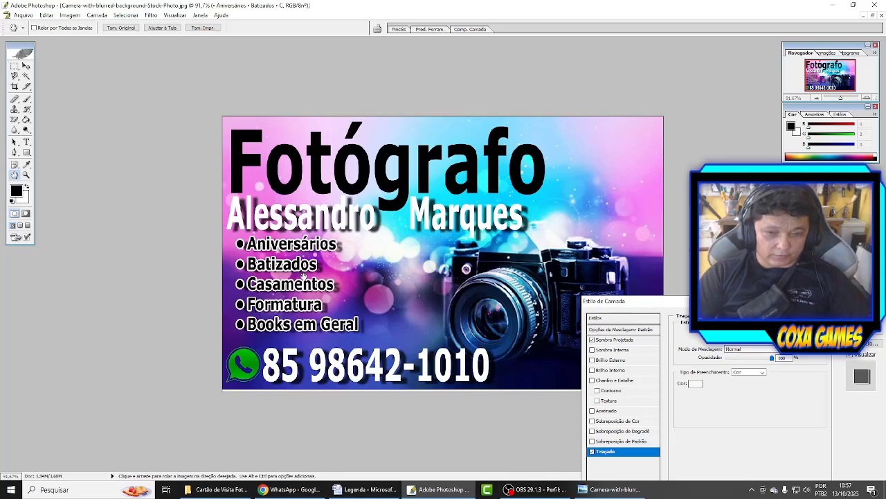
{"action": "key", "text": "Return"}
Nudge the bullet list slightly up-left and enlarge it with Free Transform.
{"action": "key", "text": "v"}
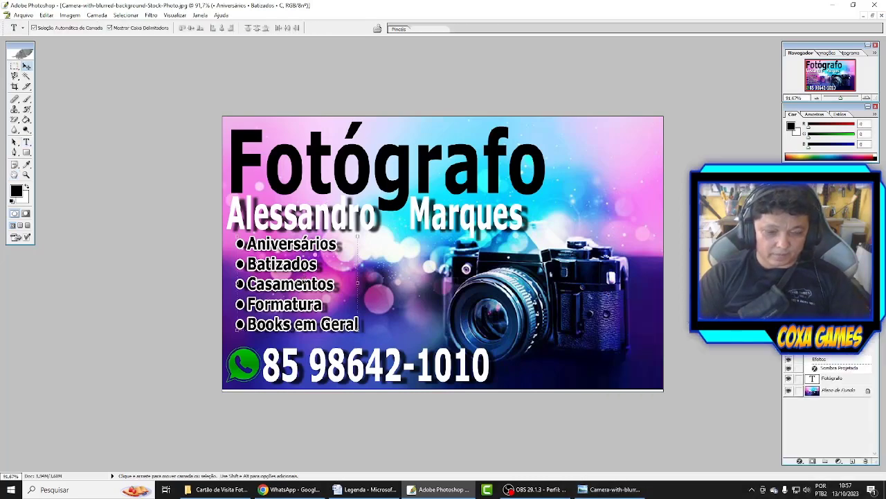
{"action": "left_click_drag", "start_coordinate": [299, 290], "coordinate": [295, 288]}
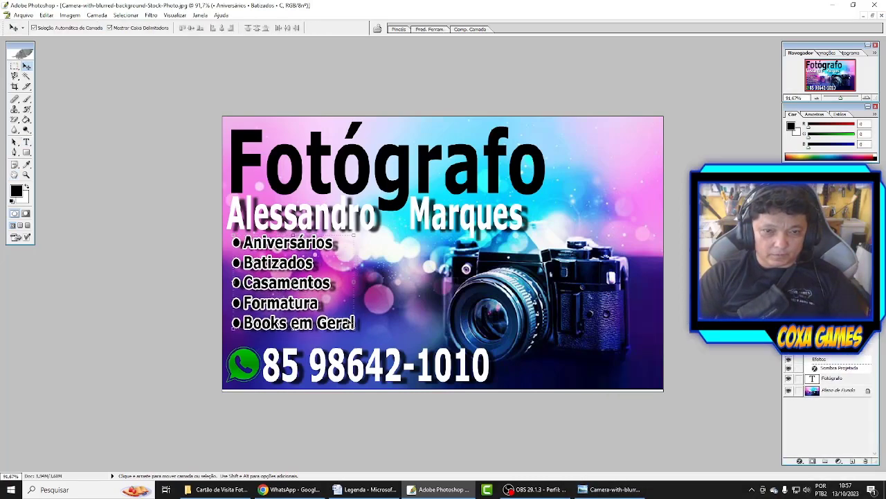
{"action": "key", "text": "ctrl+t"}
{"action": "left_click_drag", "start_coordinate": [357, 331], "coordinate": [367, 335]}
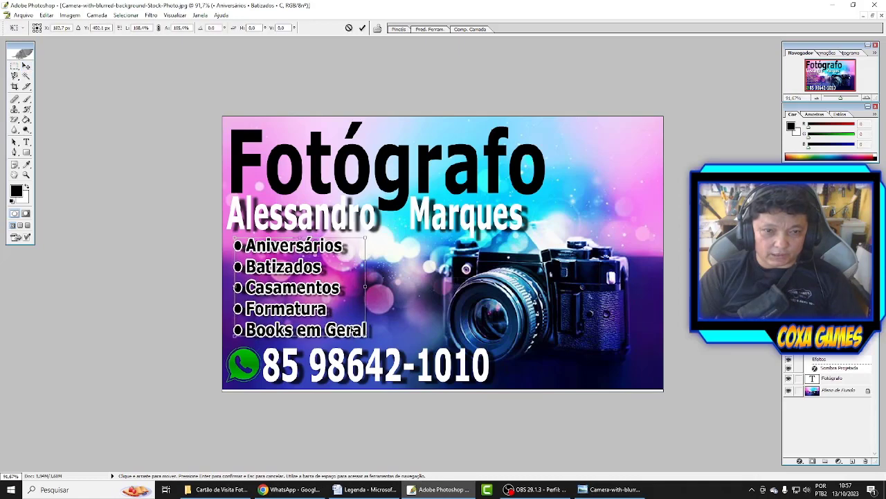
{"action": "key", "text": "Return"}
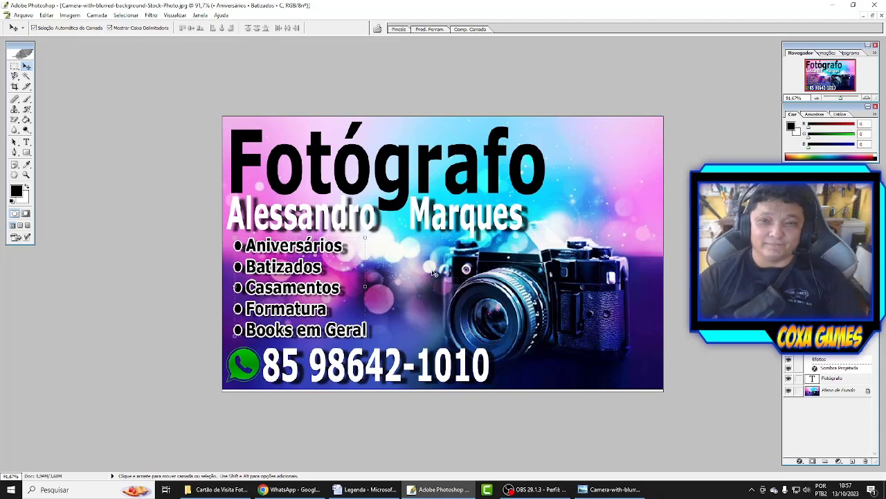
Stretch the Fotógrafo title wider, then shift the name line right and widen it.
{"action": "left_click", "coordinate": [520, 154]}
{"action": "left_click_drag", "start_coordinate": [542, 169], "coordinate": [568, 166]}
{"action": "key", "text": "Return"}
{"action": "left_click_drag", "start_coordinate": [425, 227], "coordinate": [436, 223]}
{"action": "key", "text": "ctrl+t"}
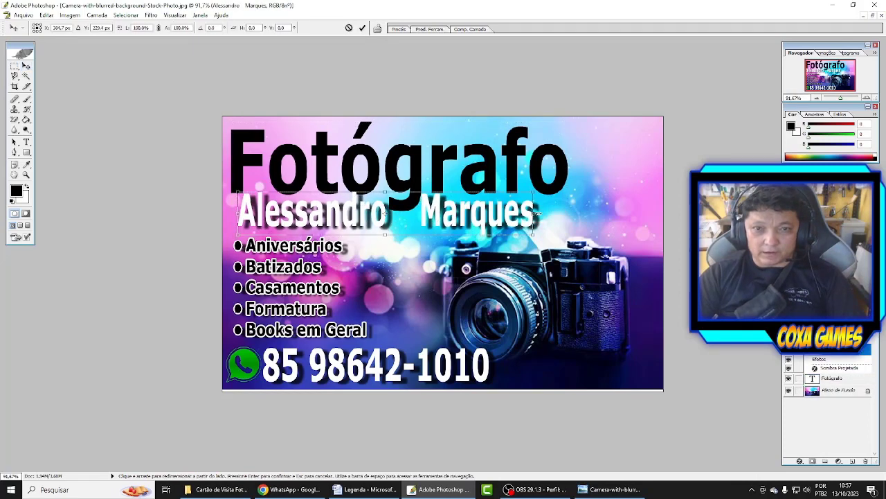
{"action": "left_click_drag", "start_coordinate": [537, 215], "coordinate": [492, 220]}
{"action": "key", "text": "Return"}
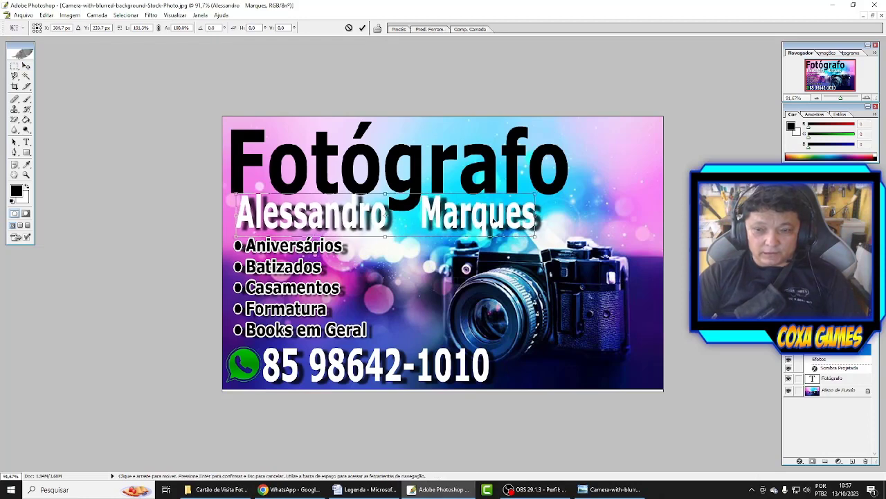
Stretch the phone number at the bottom of the card slightly wider.
{"action": "left_click", "coordinate": [399, 283]}
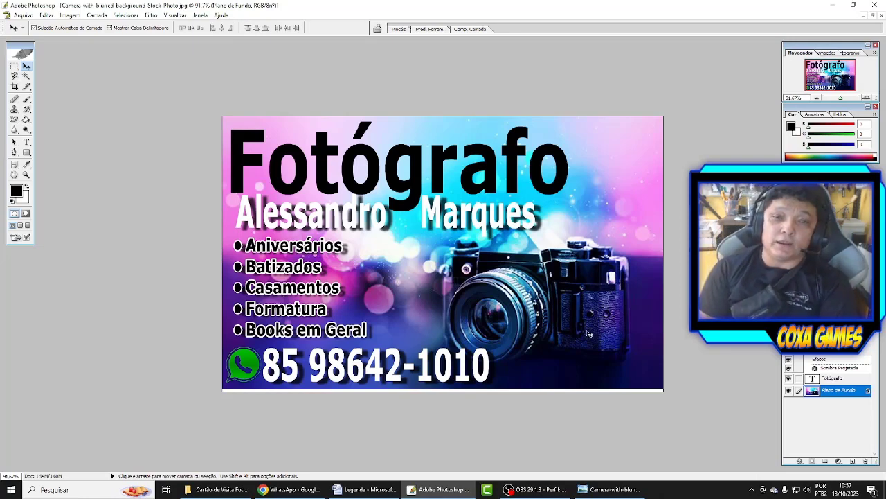
{"action": "left_click", "coordinate": [486, 369]}
{"action": "left_click_drag", "start_coordinate": [490, 366], "coordinate": [513, 366]}
{"action": "key", "text": "Return"}
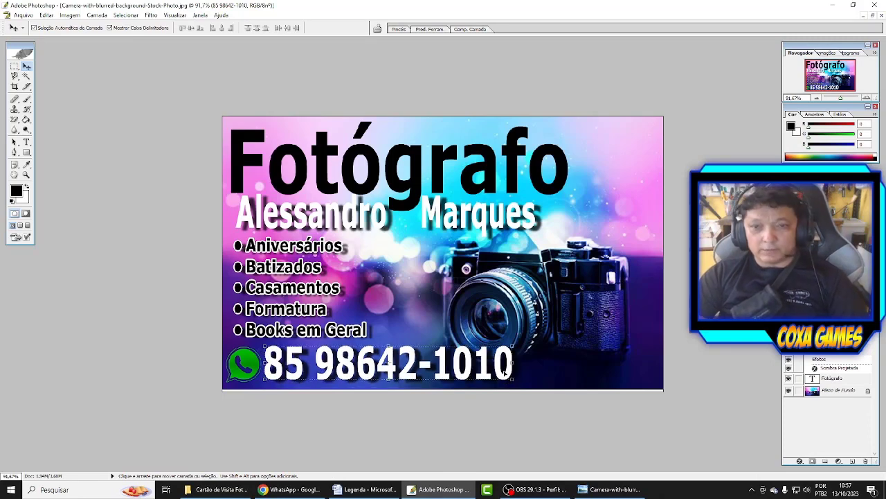
Shrink the phone number to about 67% of its size, undoing an accidental duplicate.
{"action": "left_click", "coordinate": [500, 364]}
{"action": "left_click", "coordinate": [488, 371]}
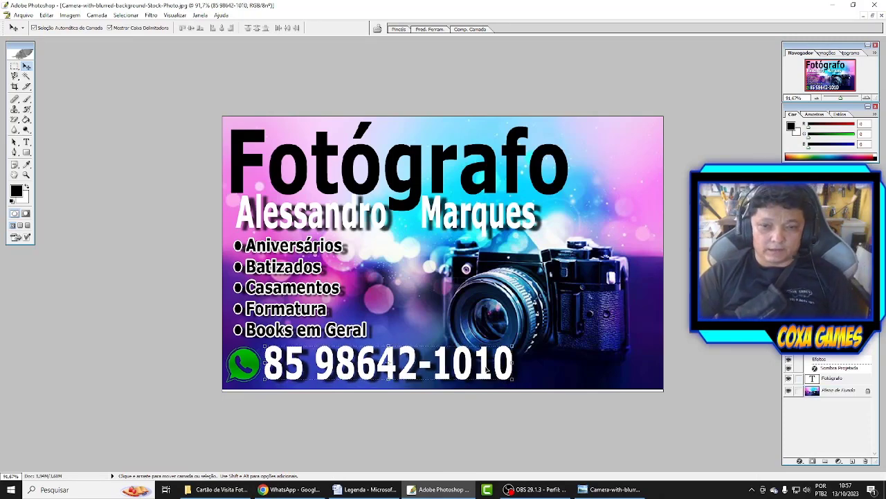
{"action": "left_click_drag", "start_coordinate": [491, 373], "coordinate": [610, 370]}
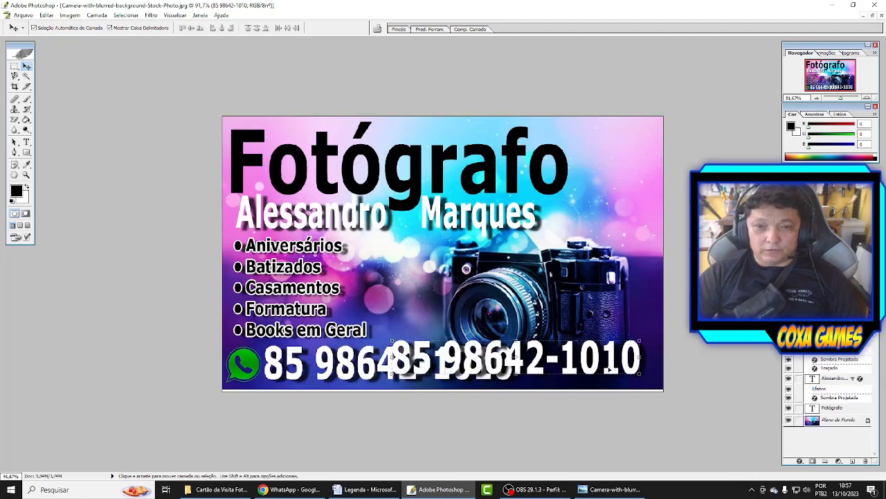
{"action": "key", "text": "ctrl+z"}
{"action": "key", "text": "ctrl+t"}
{"action": "left_click_drag", "start_coordinate": [514, 381], "coordinate": [418, 377]}
{"action": "key", "text": "Return"}
Shrink the WhatsApp icon and place a copy of the phone number at the bottom right.
{"action": "left_click", "coordinate": [251, 381]}
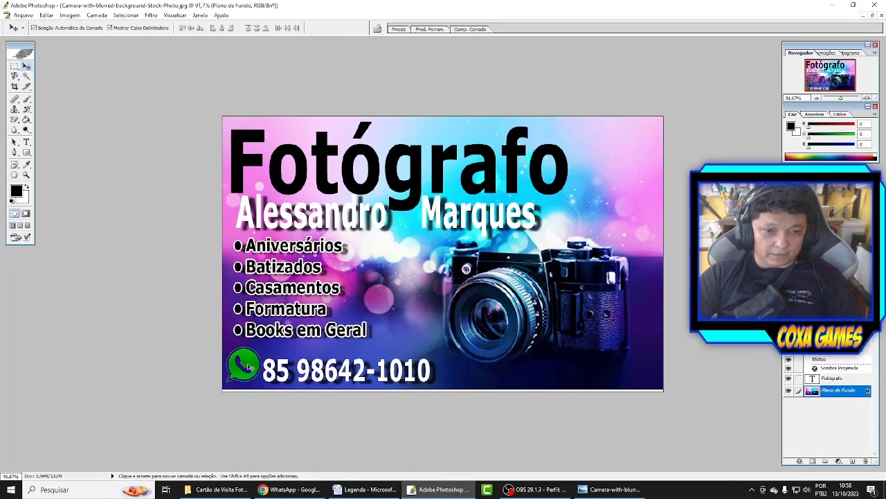
{"action": "key", "text": "ctrl+t"}
{"action": "left_click_drag", "start_coordinate": [226, 346], "coordinate": [250, 371]}
{"action": "key", "text": "Return"}
{"action": "left_click_drag", "start_coordinate": [360, 378], "coordinate": [578, 373], "text": "alt"}
Replace the copied number's text with the Instagram handle and nudge it toward the right edge.
{"action": "key", "text": "t"}
{"action": "triple_click", "coordinate": [559, 373]}
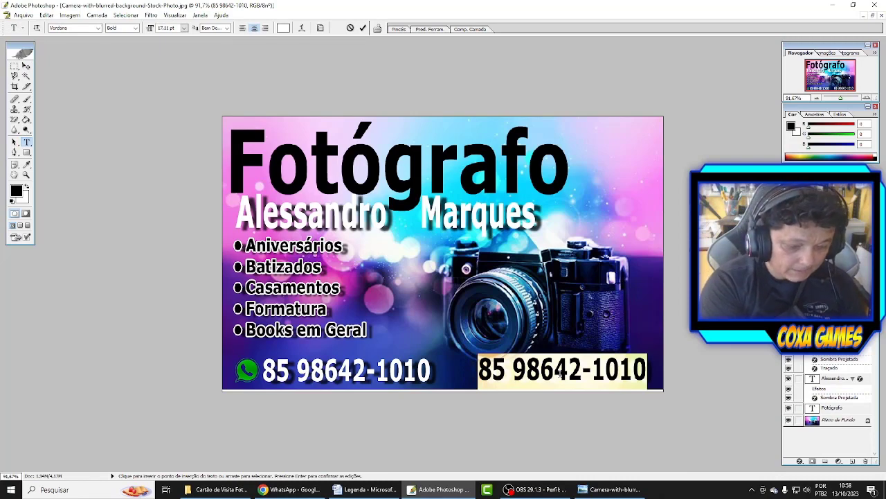
{"action": "type", "text": "@"}
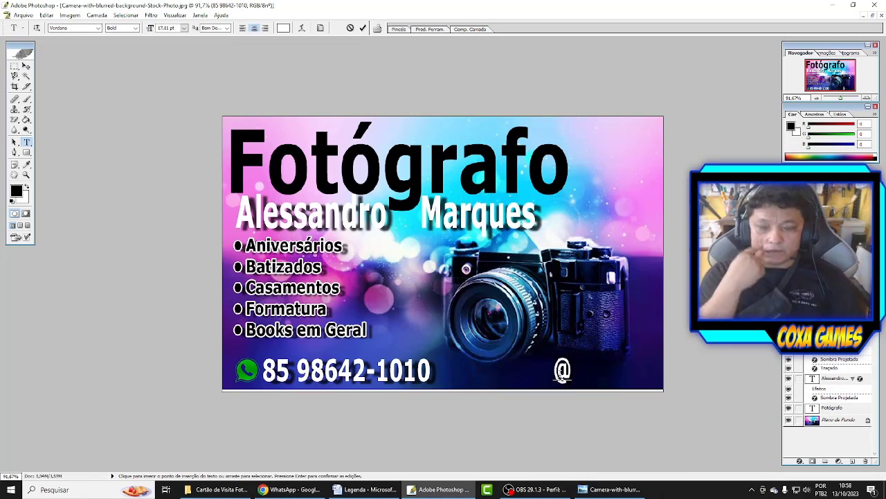
{"action": "type", "text": "co"}
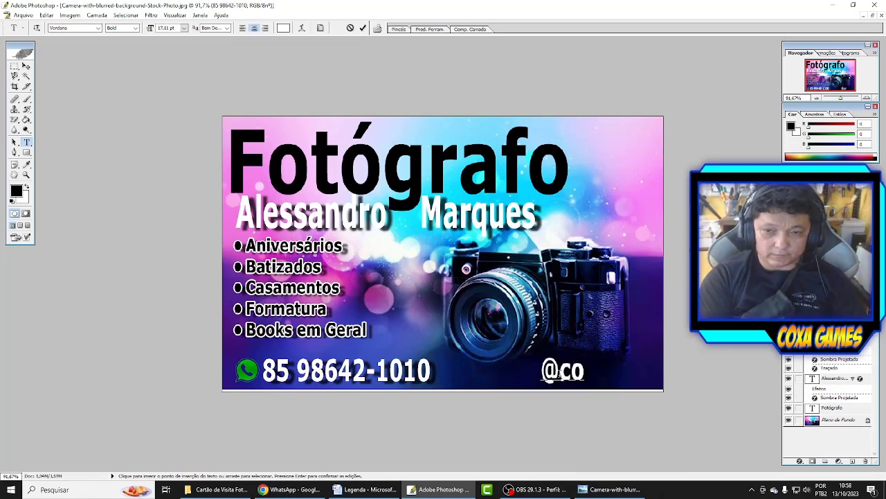
{"action": "type", "text": "xagames"}
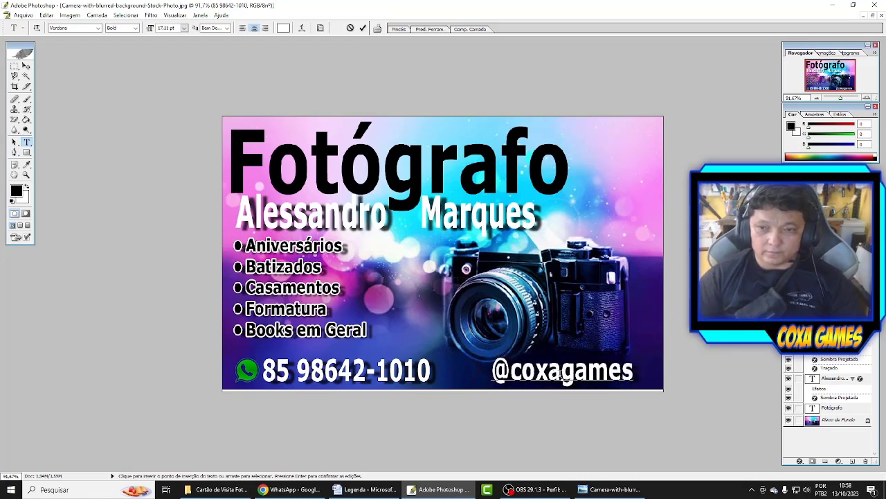
{"action": "key", "text": "ctrl+Return"}
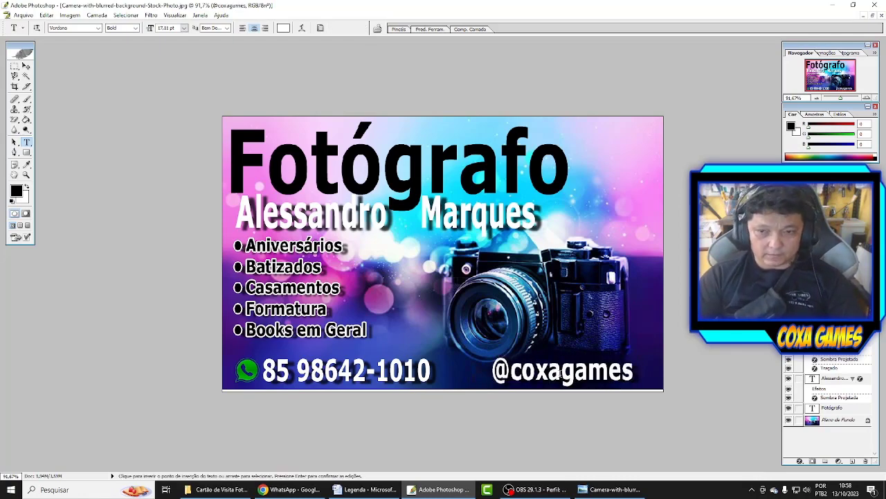
{"action": "key", "text": "v"}
{"action": "left_click_drag", "start_coordinate": [598, 373], "coordinate": [611, 371]}
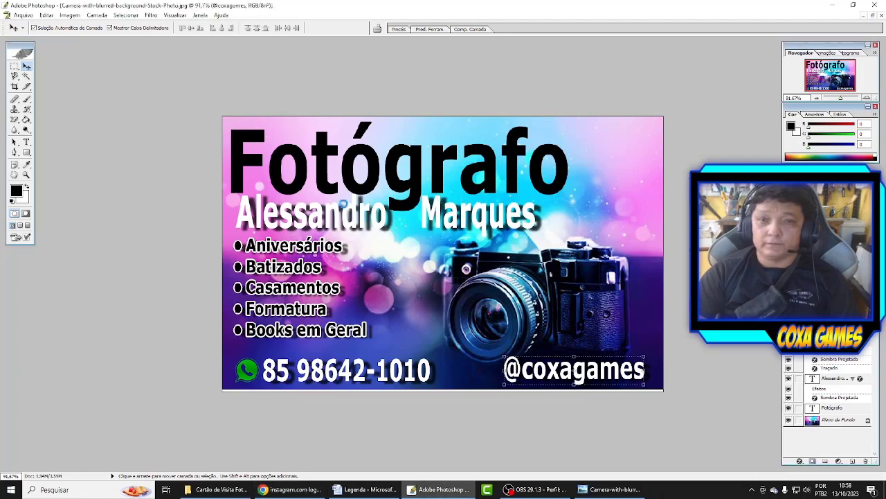
Make the Instagram logo image's white background transparent with the Magic Eraser.
{"action": "key", "text": "ctrl+Tab"}
{"action": "left_click", "coordinate": [14, 119]}
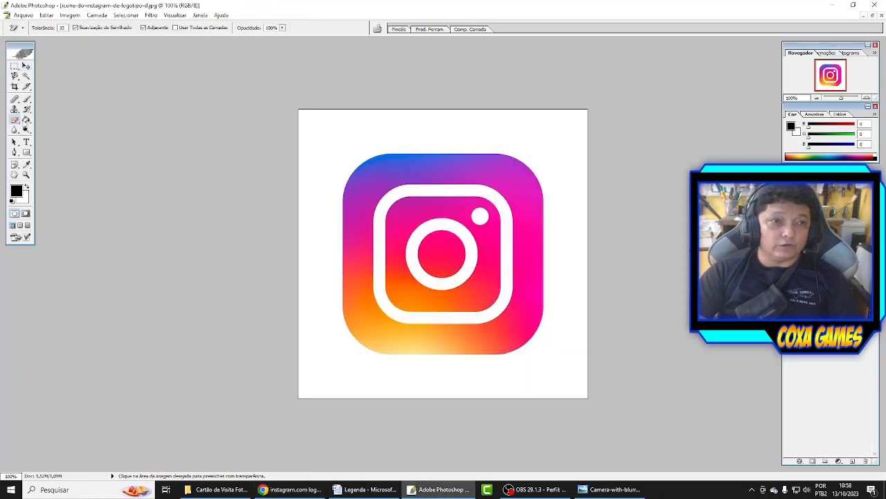
{"action": "left_click", "coordinate": [311, 132]}
Drag the Instagram logo onto the business card and scale it down to a small icon.
{"action": "left_click", "coordinate": [27, 65]}
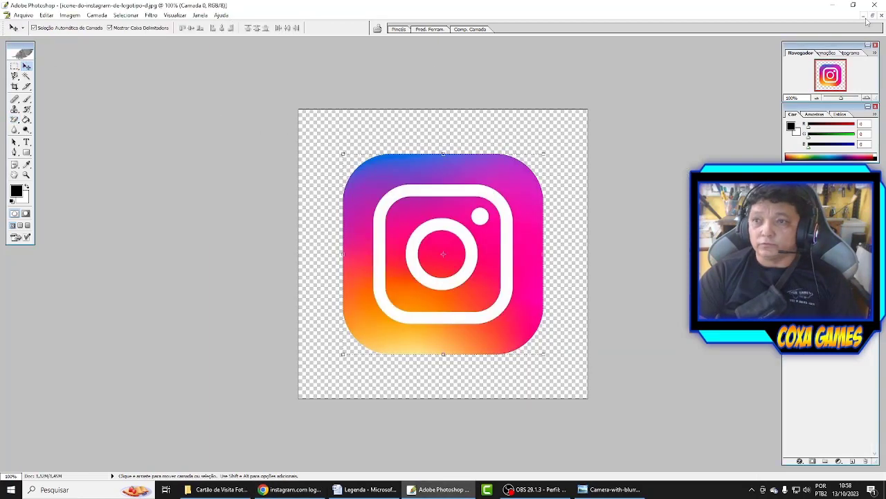
{"action": "left_click", "coordinate": [872, 15]}
{"action": "left_click_drag", "start_coordinate": [297, 237], "coordinate": [312, 233]}
{"action": "key", "text": "Return"}
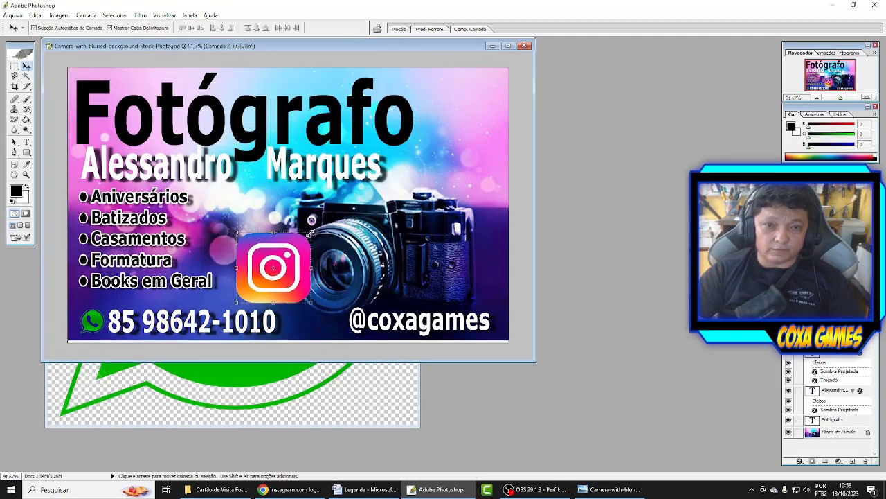